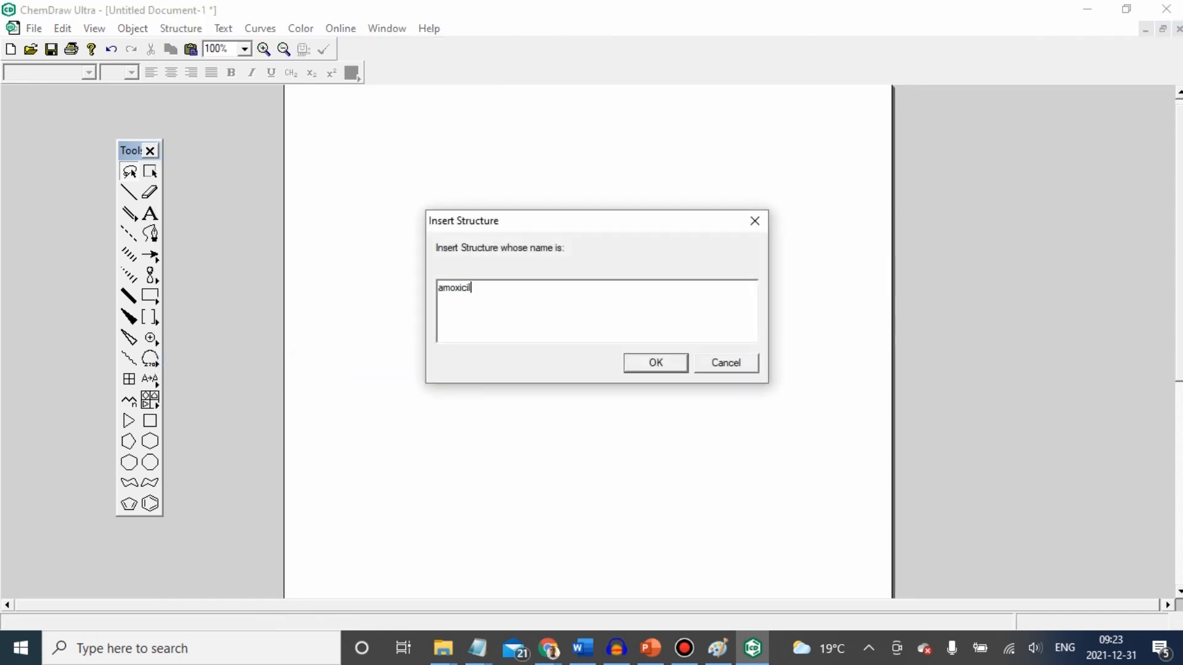
# Insert the amoxicillin structure by name, then delete its caption and the whole structure.
pyautogui.press('Return')
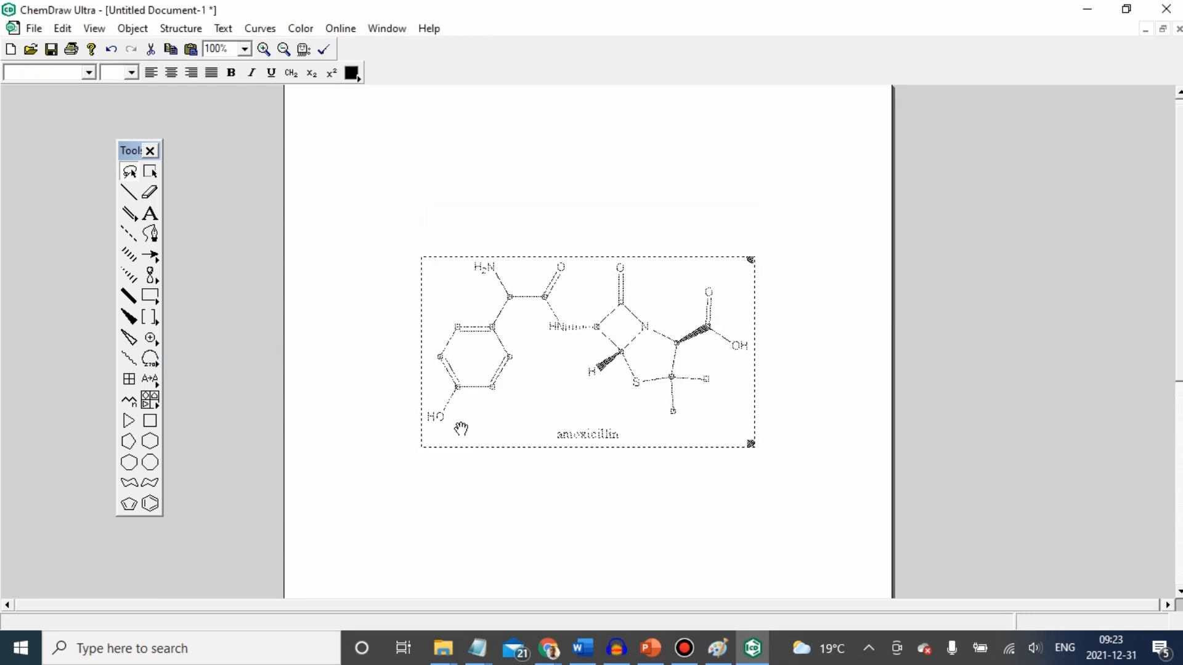
pyautogui.click(468, 512)
pyautogui.click(581, 436)
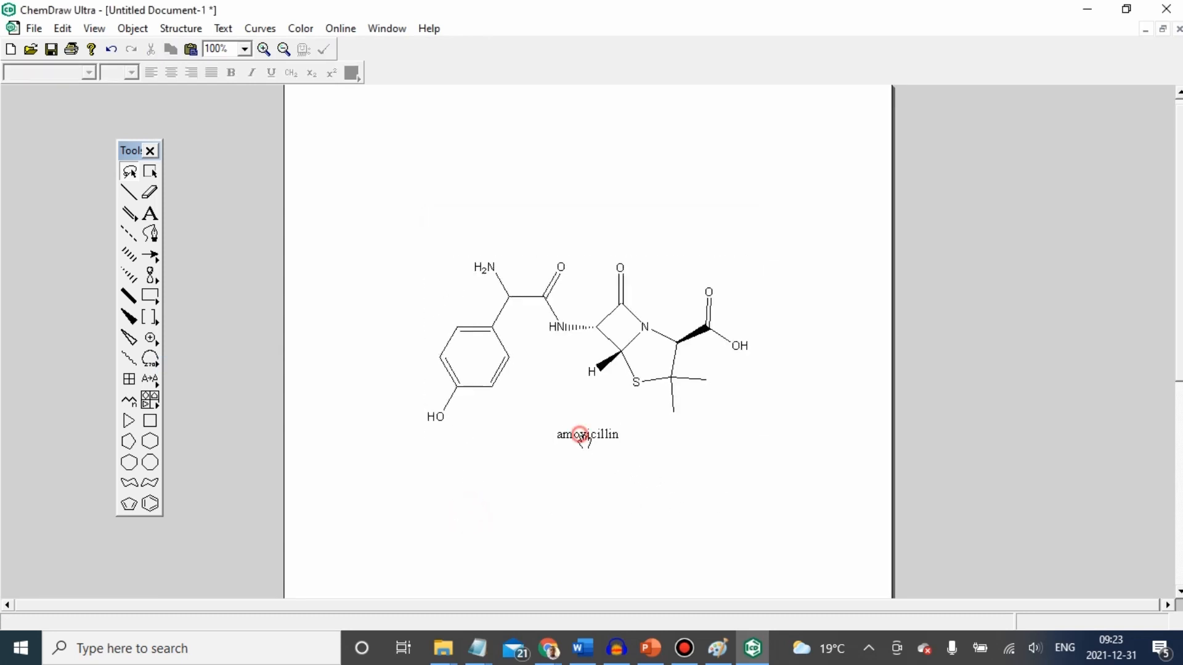
pyautogui.press('Delete')
pyautogui.hotkey('ctrl', 'a')
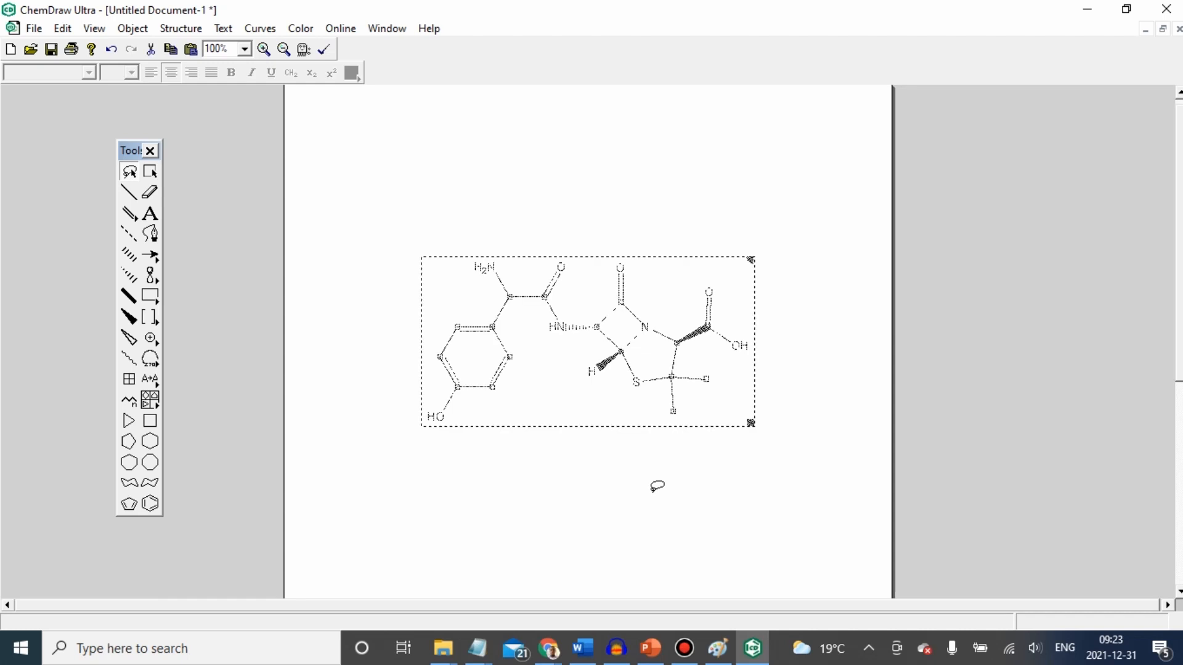
pyautogui.press('Delete')
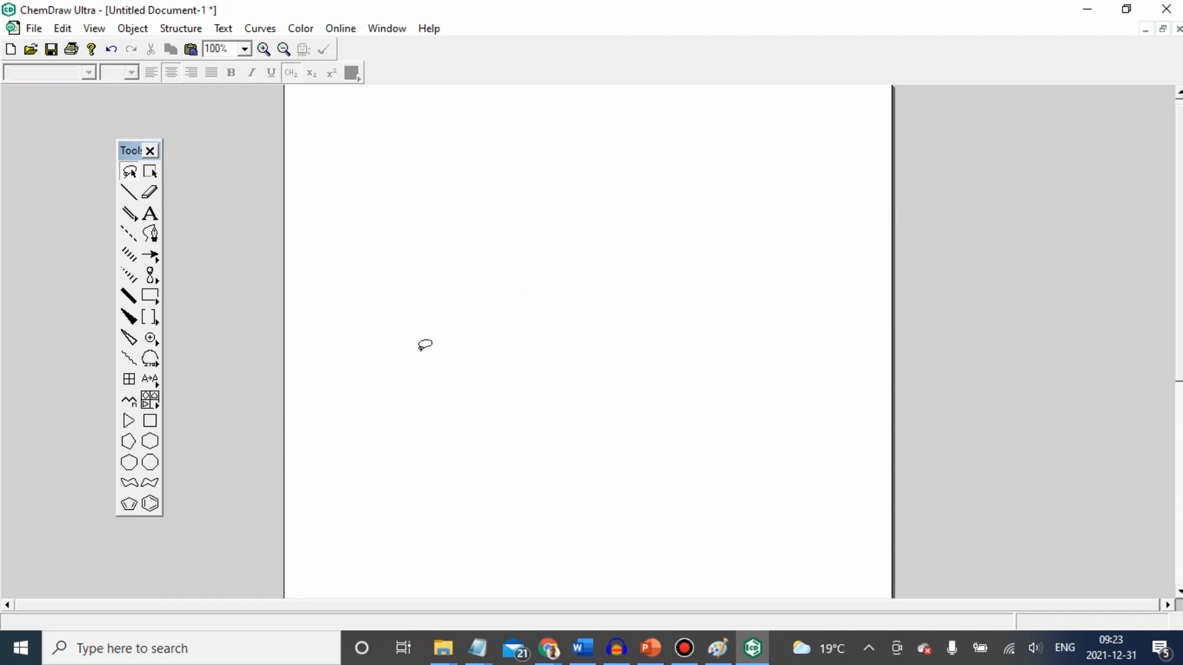
# Paste amoxicillin as a structure from the copied SMILES string using Paste Special.
pyautogui.click(63, 28)
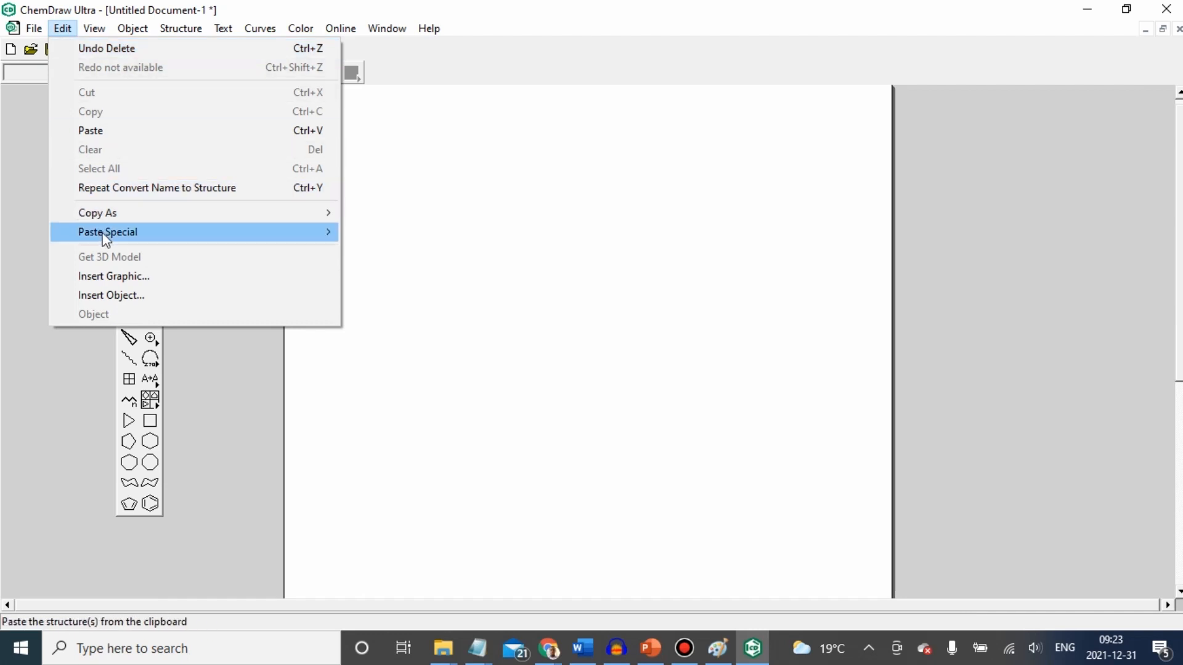
pyautogui.moveTo(103, 234)
pyautogui.click(372, 233)
pyautogui.click(567, 496)
# Select the whole structure and switch the units in its object settings to Inches.
pyautogui.moveTo(412, 470)
pyautogui.mouseDown()
pyautogui.moveTo(649, 496)
pyautogui.moveTo(623, 132)
pyautogui.moveTo(384, 470)
pyautogui.moveTo(457, 454)
pyautogui.mouseUp()
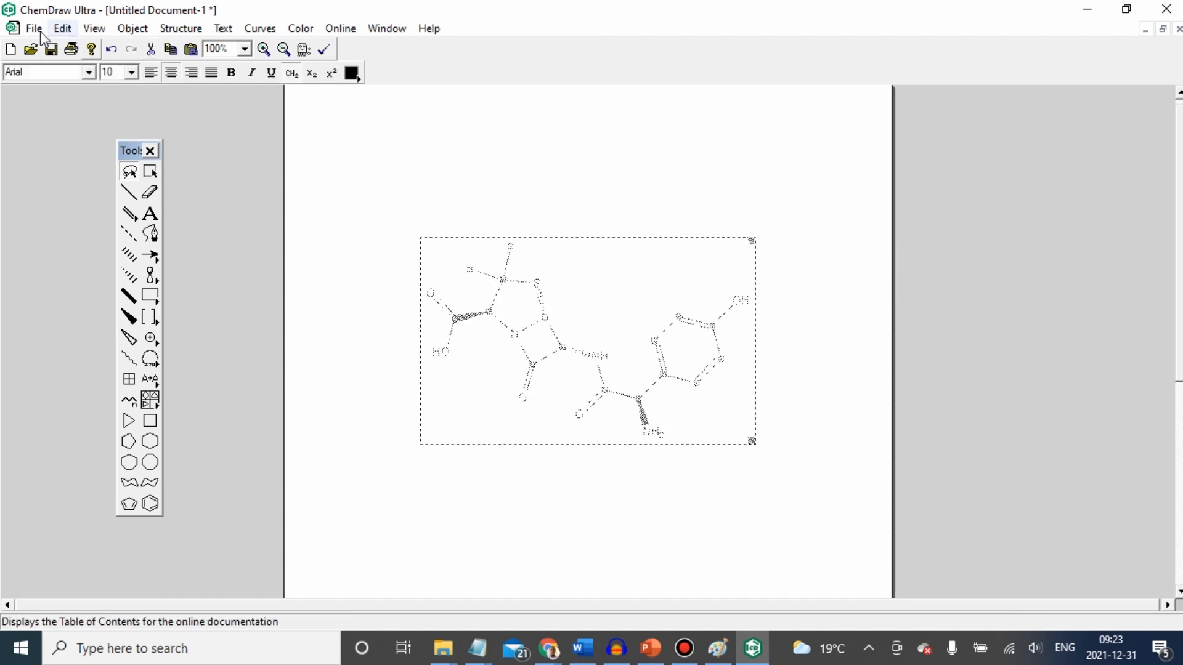
pyautogui.click(137, 29)
pyautogui.click(155, 50)
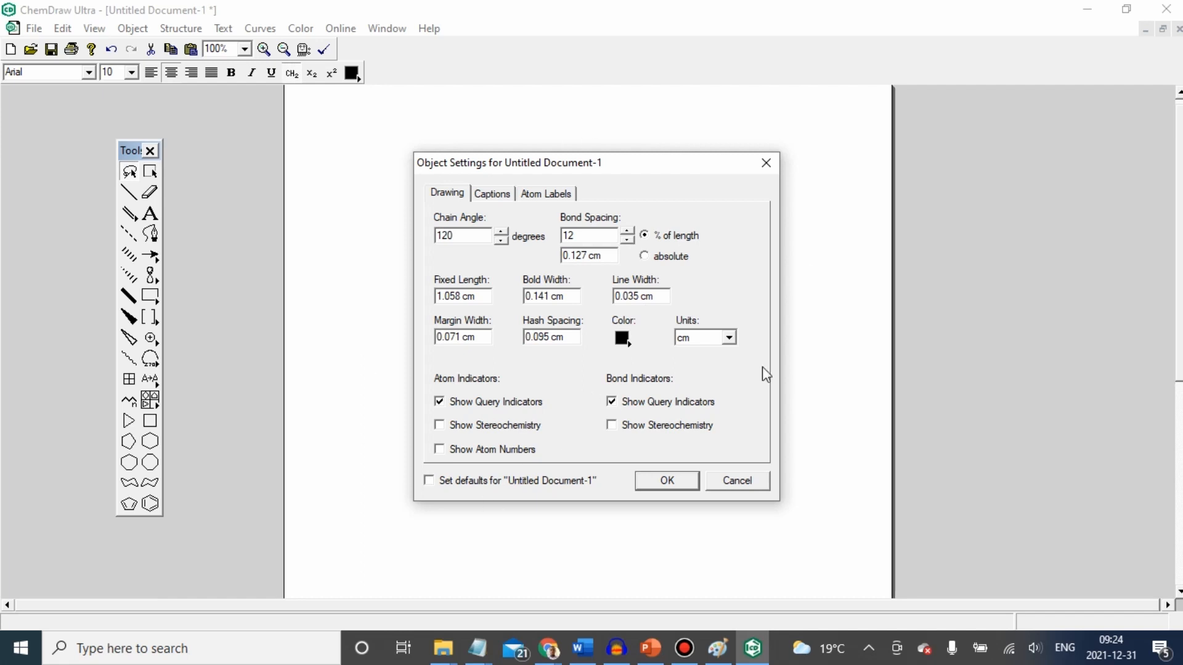
pyautogui.click(730, 343)
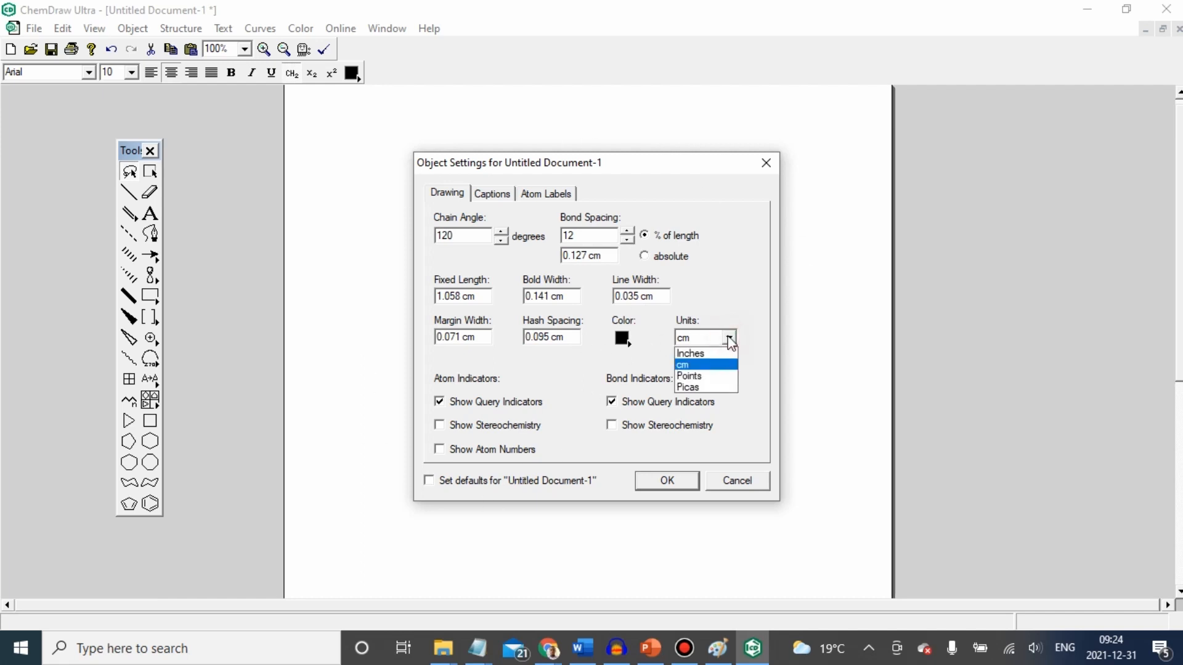
pyautogui.click(708, 360)
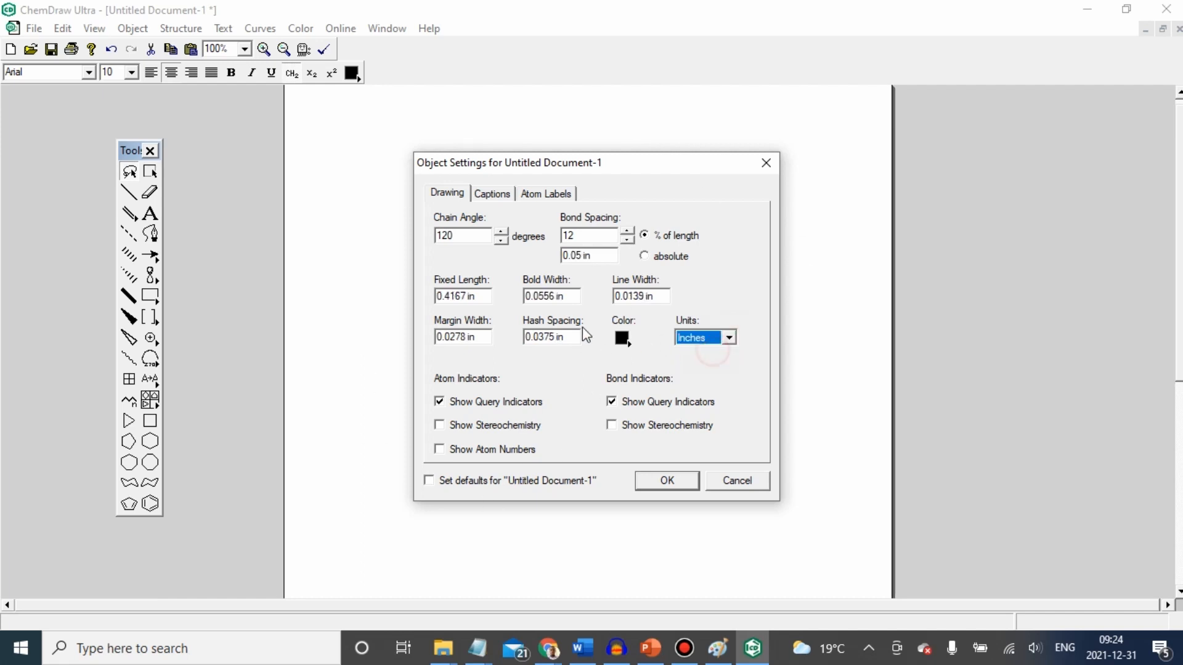
# Set the structure's bold width to 0.0278 in and line width to 0.02 in, apply the settings and deselect it.
pyautogui.click(554, 295)
pyautogui.press('BackSpace')
pyautogui.press('BackSpace')
pyautogui.press('BackSpace')
pyautogui.write('278')
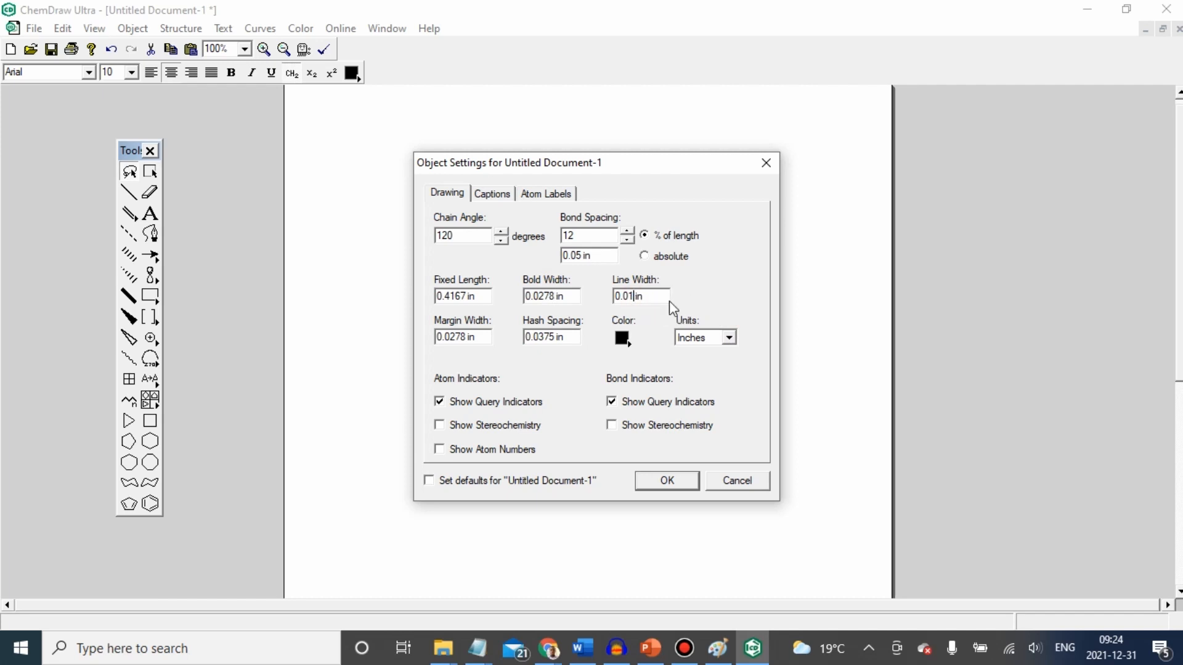
pyautogui.press('BackSpace')
pyautogui.press('BackSpace')
pyautogui.write('2')
pyautogui.click(681, 476)
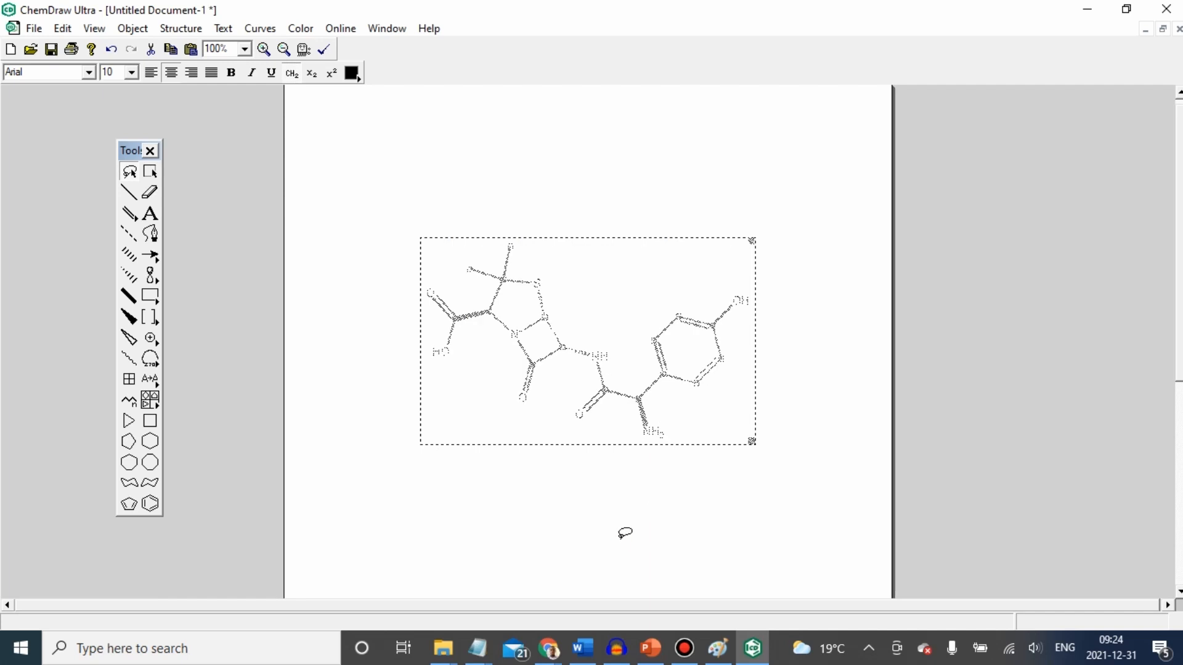
pyautogui.click(620, 534)
pyautogui.moveTo(411, 477)
pyautogui.mouseDown()
pyautogui.moveTo(789, 456)
pyautogui.moveTo(592, 154)
pyautogui.moveTo(372, 520)
pyautogui.moveTo(576, 507)
pyautogui.mouseUp()
pyautogui.click(737, 163)
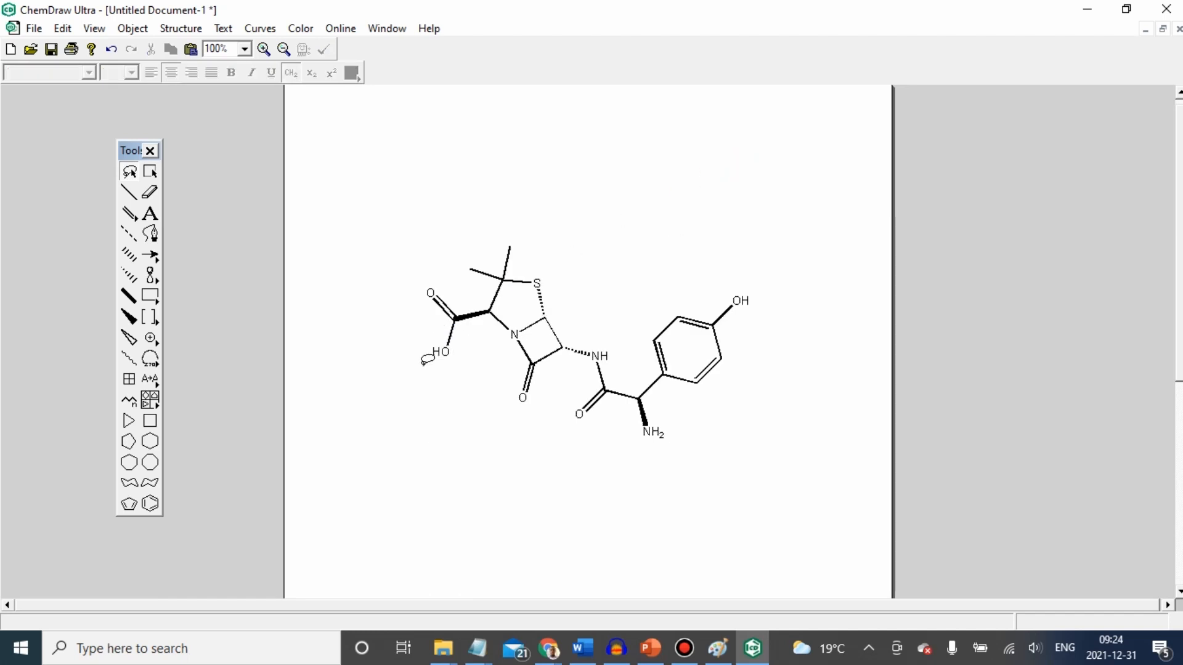
# Make the carboxylic acid's HO and O labels and the ring sulfur label bold.
pyautogui.click(447, 351)
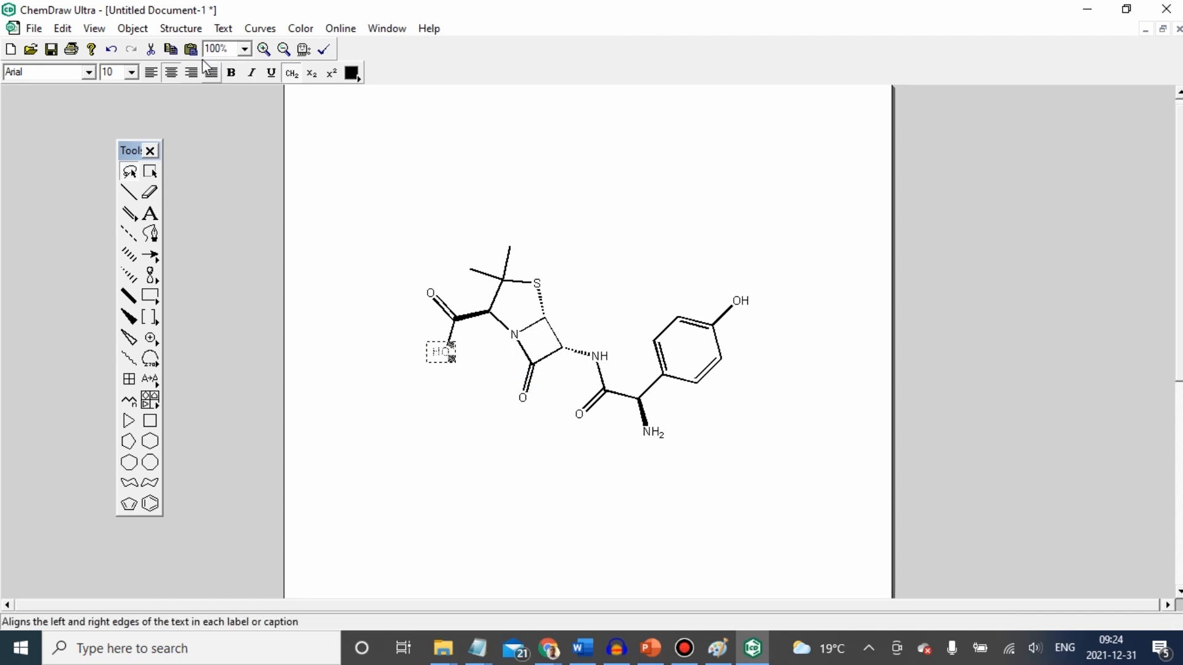
pyautogui.click(229, 73)
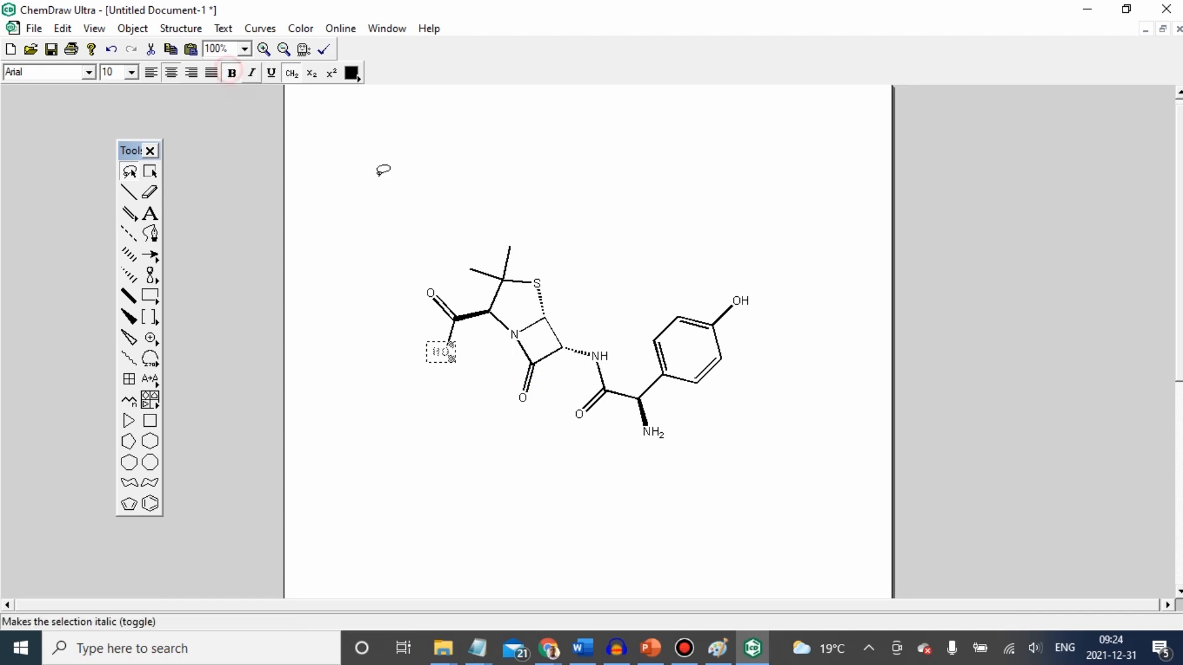
pyautogui.click(431, 294)
pyautogui.click(231, 73)
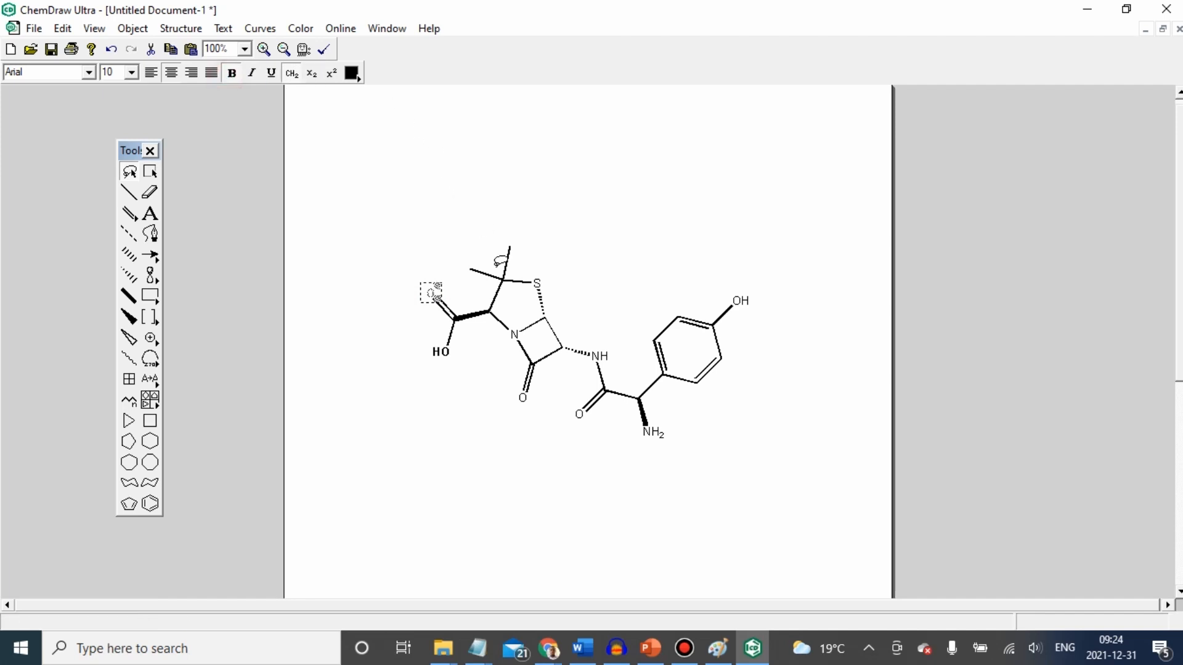
pyautogui.click(535, 284)
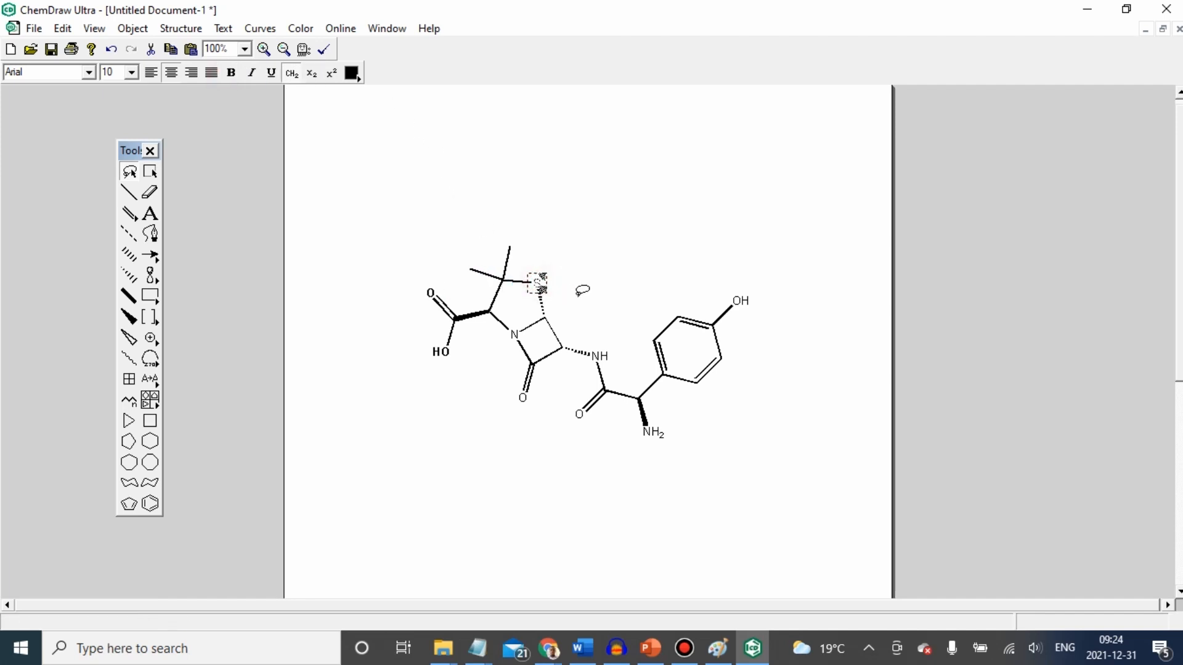
pyautogui.click(538, 284)
# Make the four-membered ring's carbonyl oxygen, the ring nitrogen and the amide NH labels bold.
pyautogui.click(523, 397)
pyautogui.hotkey('ctrl', 'b')
pyautogui.click(514, 334)
pyautogui.hotkey('ctrl', 'b')
pyautogui.click(596, 356)
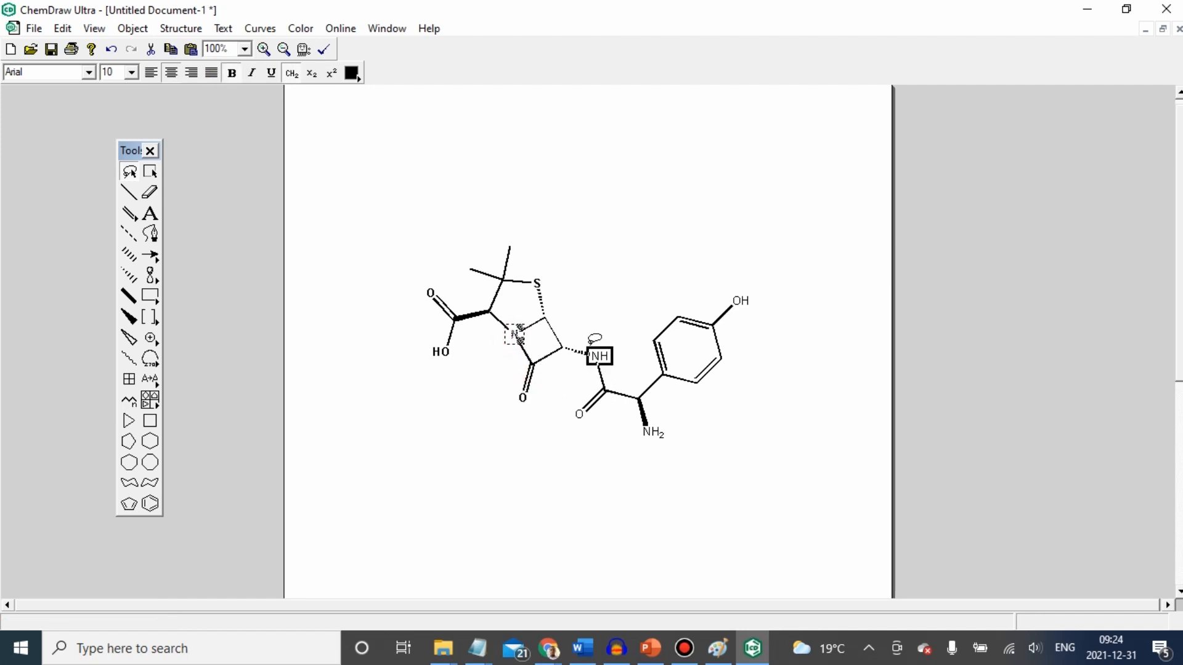
pyautogui.hotkey('ctrl', 'b')
# Make the amide carbonyl oxygen, the NH2 and the phenol OH labels bold, then clear the selection.
pyautogui.click(578, 414)
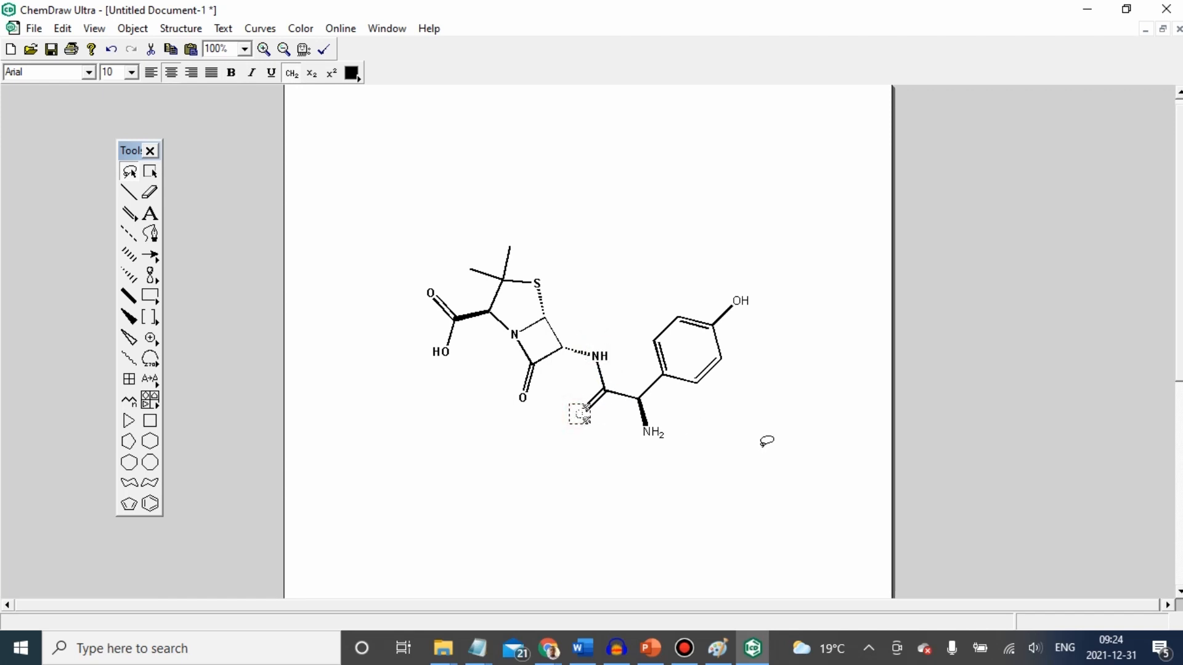
pyautogui.hotkey('ctrl', 'b')
pyautogui.click(653, 433)
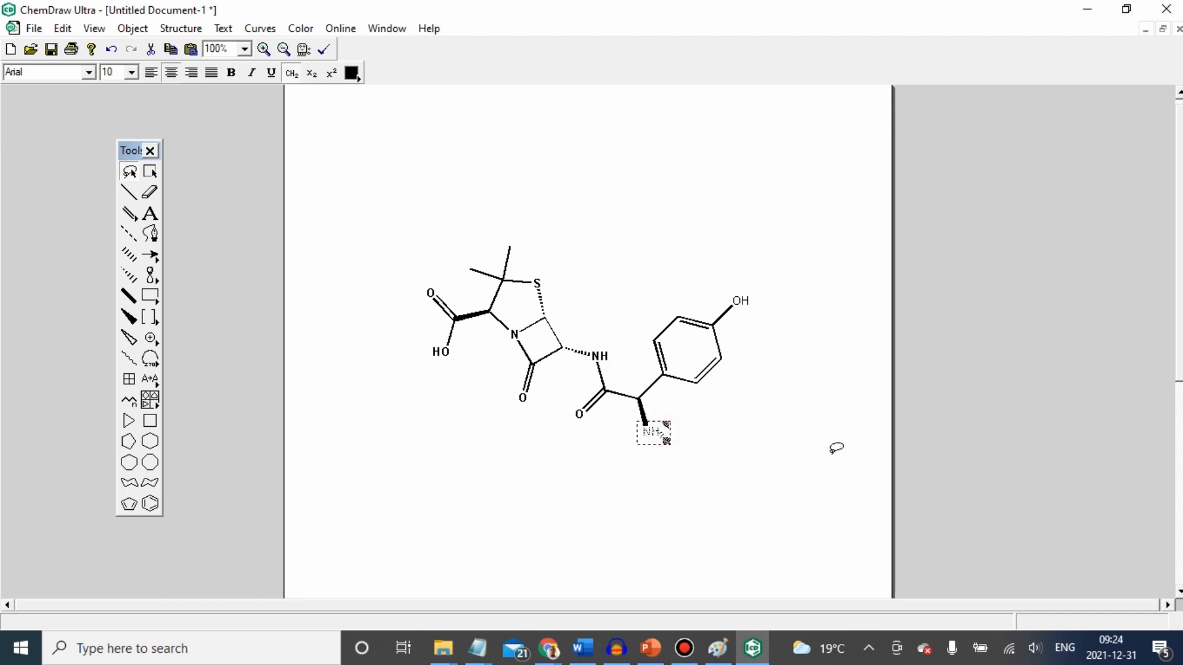
pyautogui.hotkey('ctrl', 'b')
pyautogui.click(740, 302)
pyautogui.hotkey('ctrl', 'b')
pyautogui.click(715, 283)
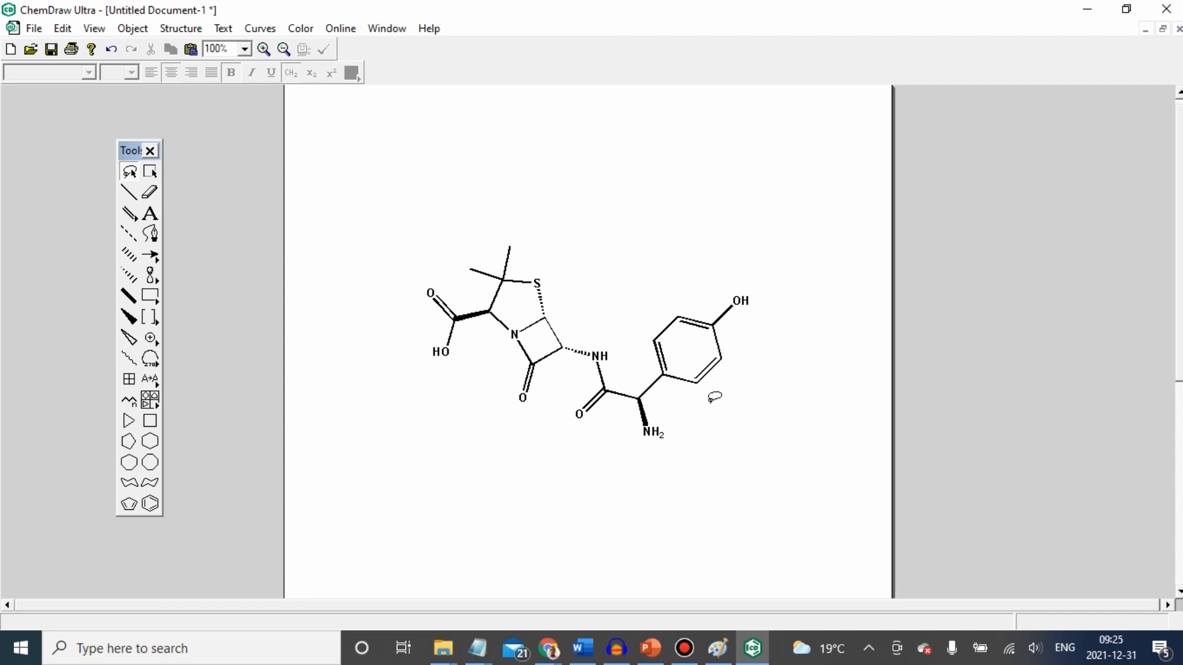
# Save the drawing as a TIFF image named Amoxicillin in the Organic Chemistry tutorials folder, accepting the data-loss warning.
pyautogui.click(34, 29)
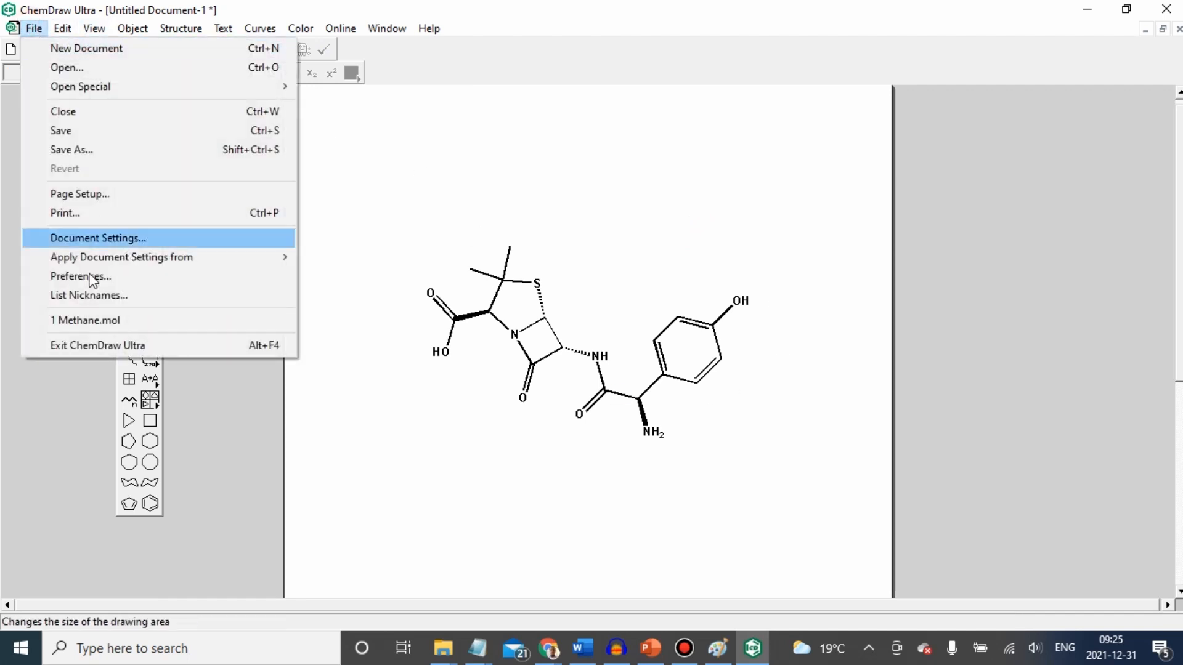
pyautogui.click(105, 150)
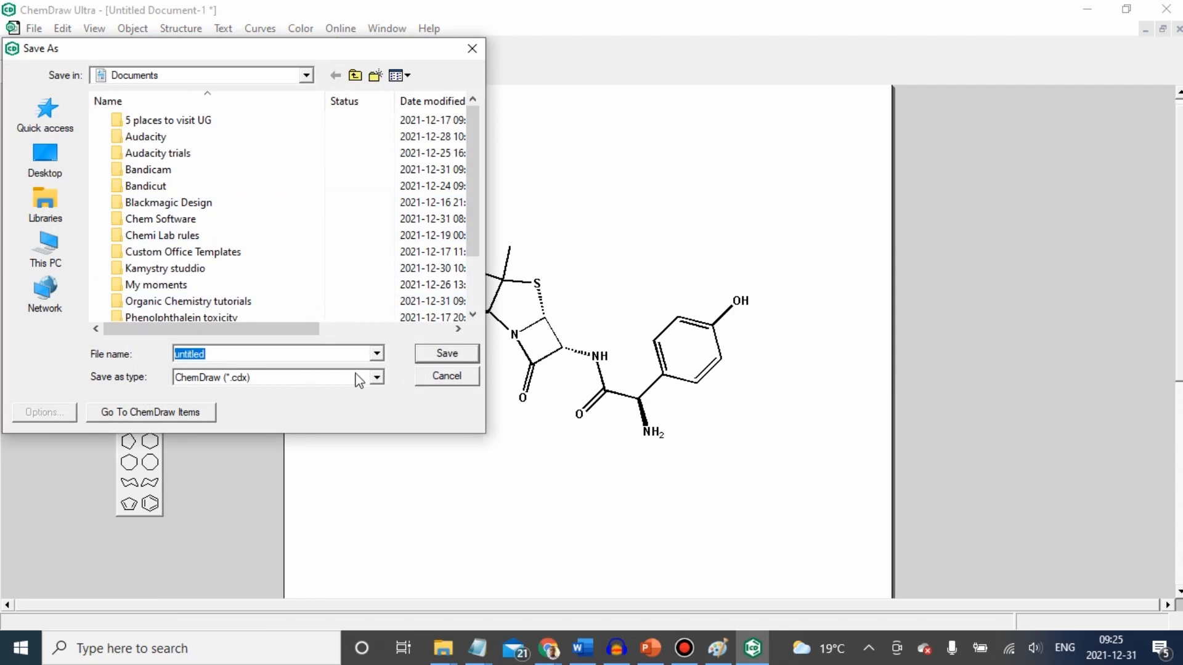
pyautogui.click(374, 377)
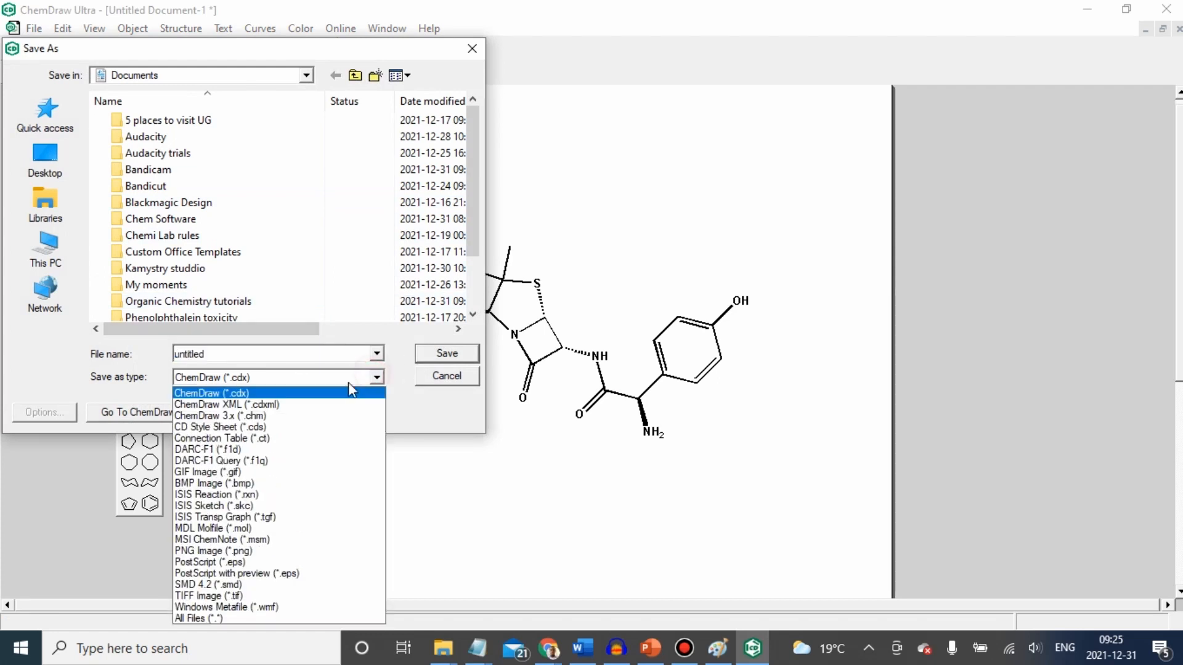
pyautogui.click(250, 595)
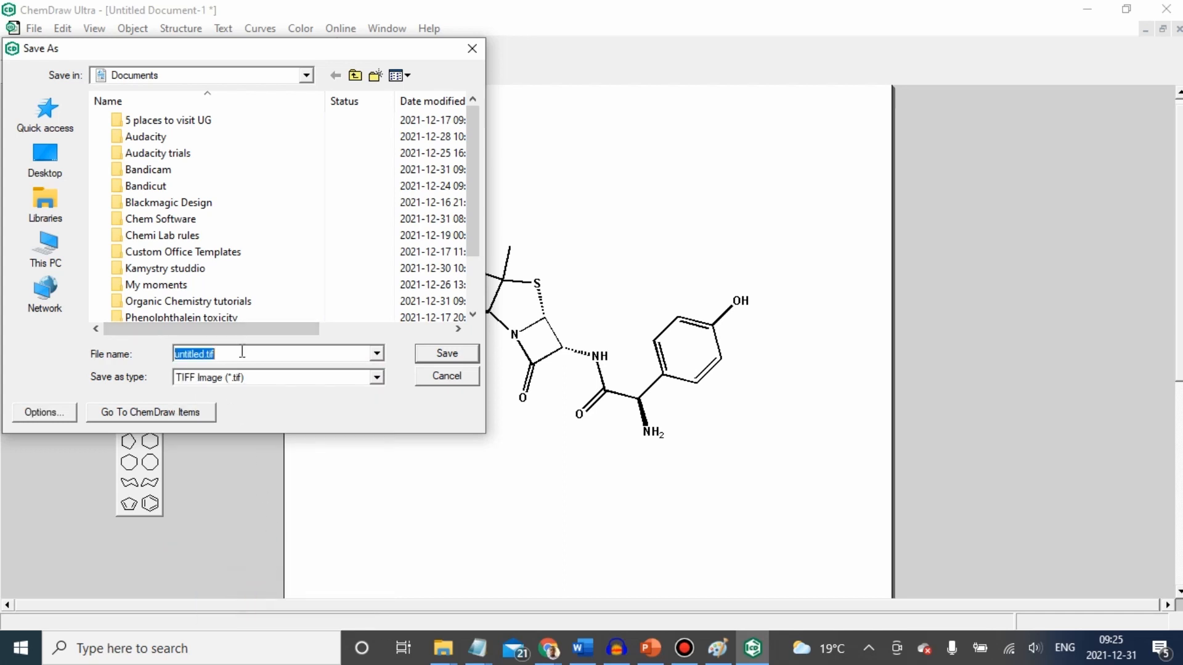
pyautogui.write('Amoxicillin')
pyautogui.doubleClick(184, 301)
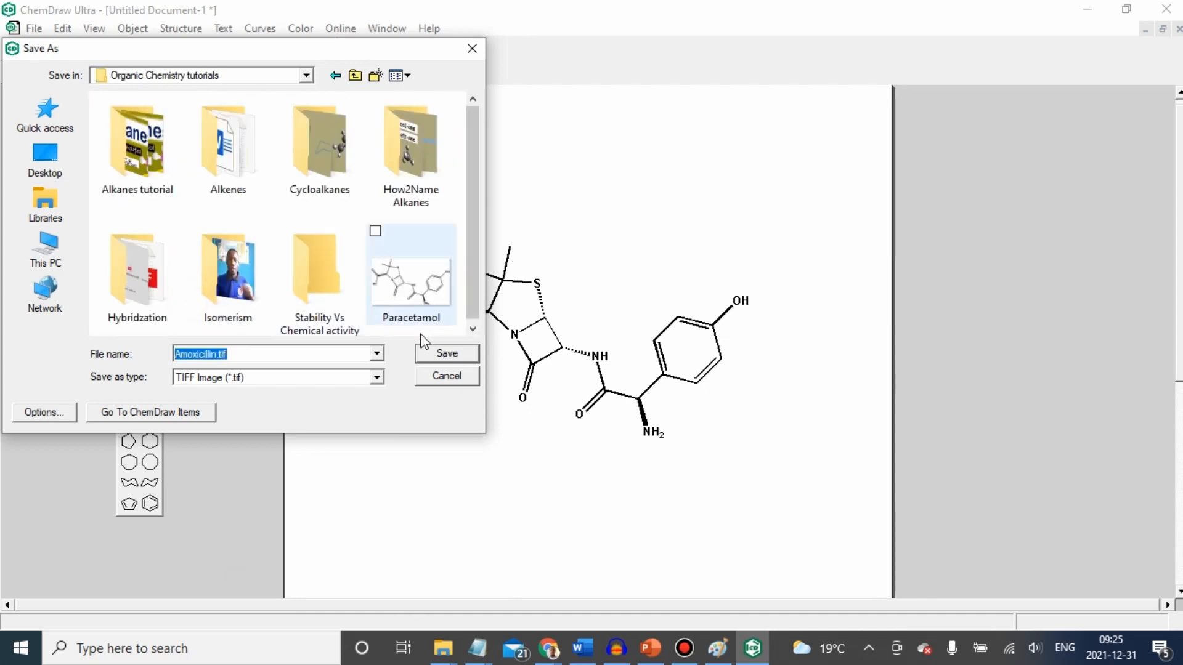
pyautogui.click(447, 356)
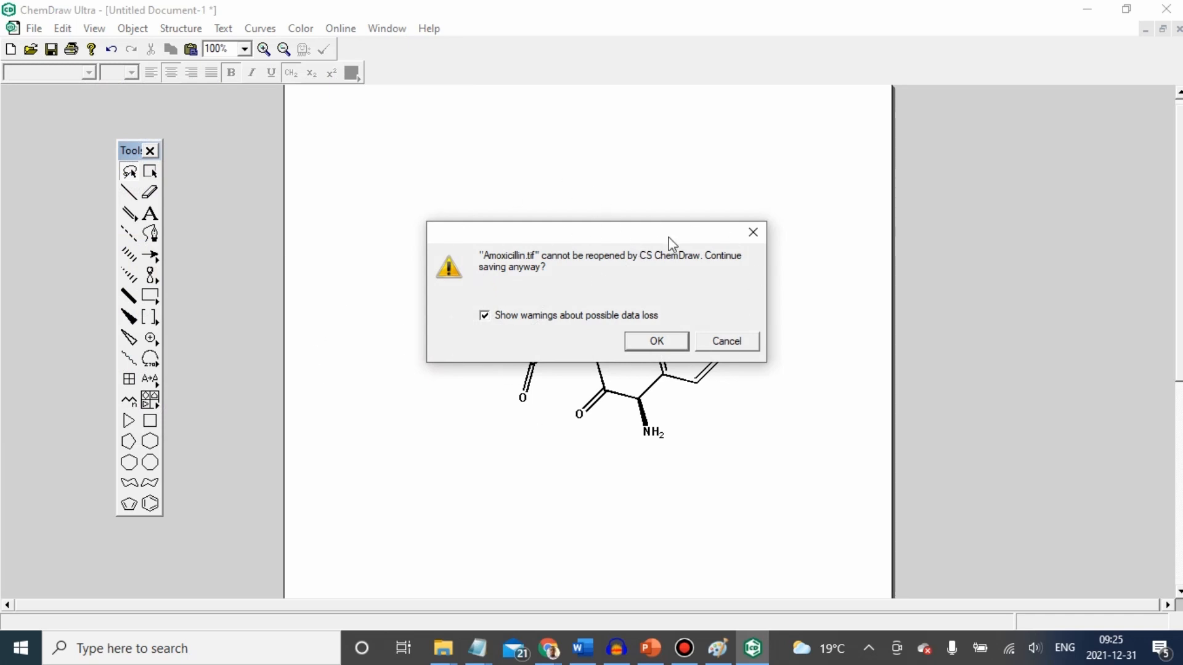
pyautogui.click(658, 342)
# Switch to File Explorer and copy the Amoxicillin image from the Organic Chemistry tutorials folder.
pyautogui.click(1087, 8)
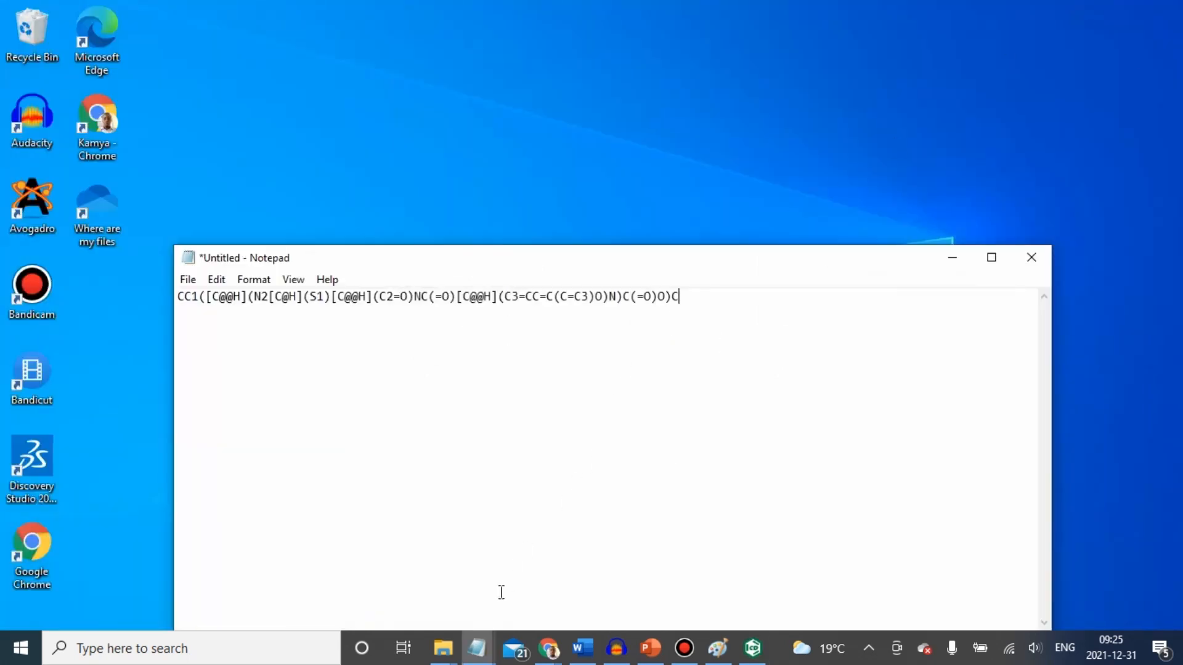
pyautogui.click(442, 648)
pyautogui.moveTo(504, 575)
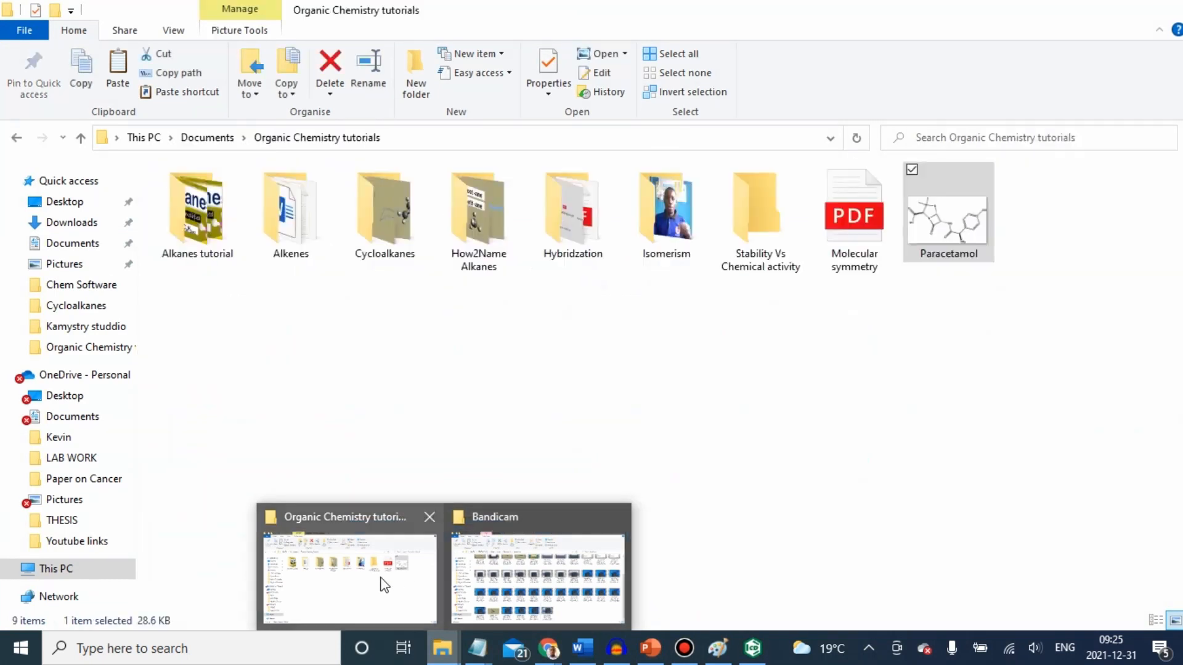
pyautogui.click(380, 579)
pyautogui.click(863, 223)
pyautogui.rightClick(863, 223)
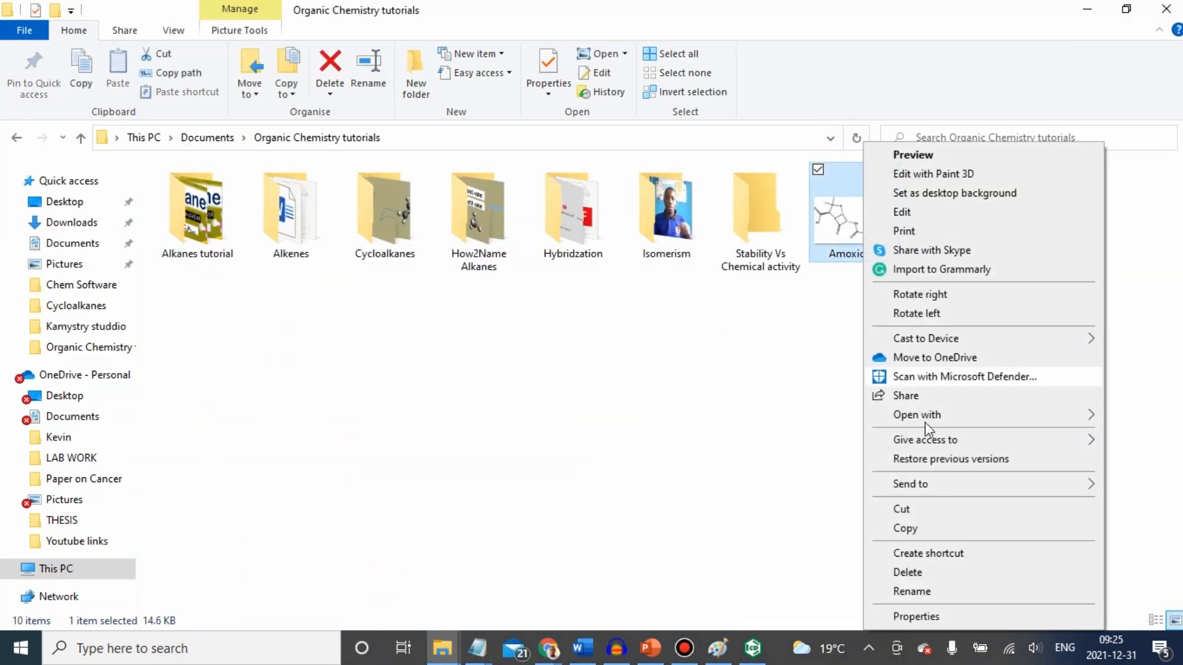
pyautogui.click(924, 527)
# Switch to PowerPoint, paste the amoxicillin image onto slide 1 and move it to the slide's left half.
pyautogui.click(646, 656)
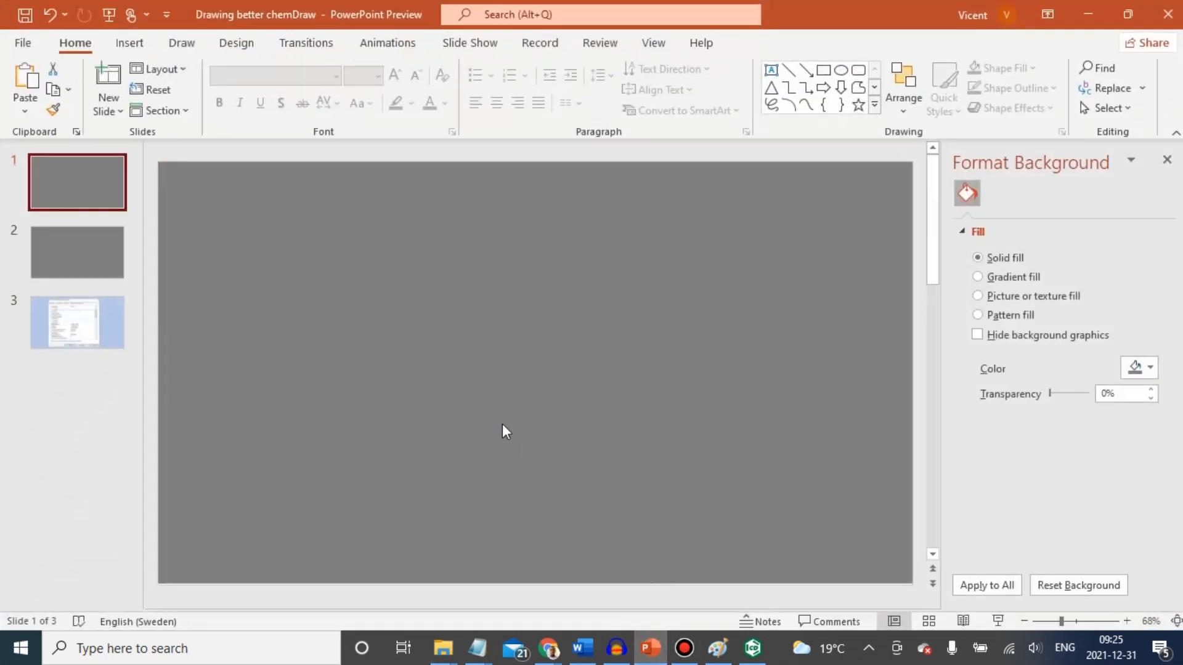
pyautogui.rightClick(249, 248)
pyautogui.click(284, 291)
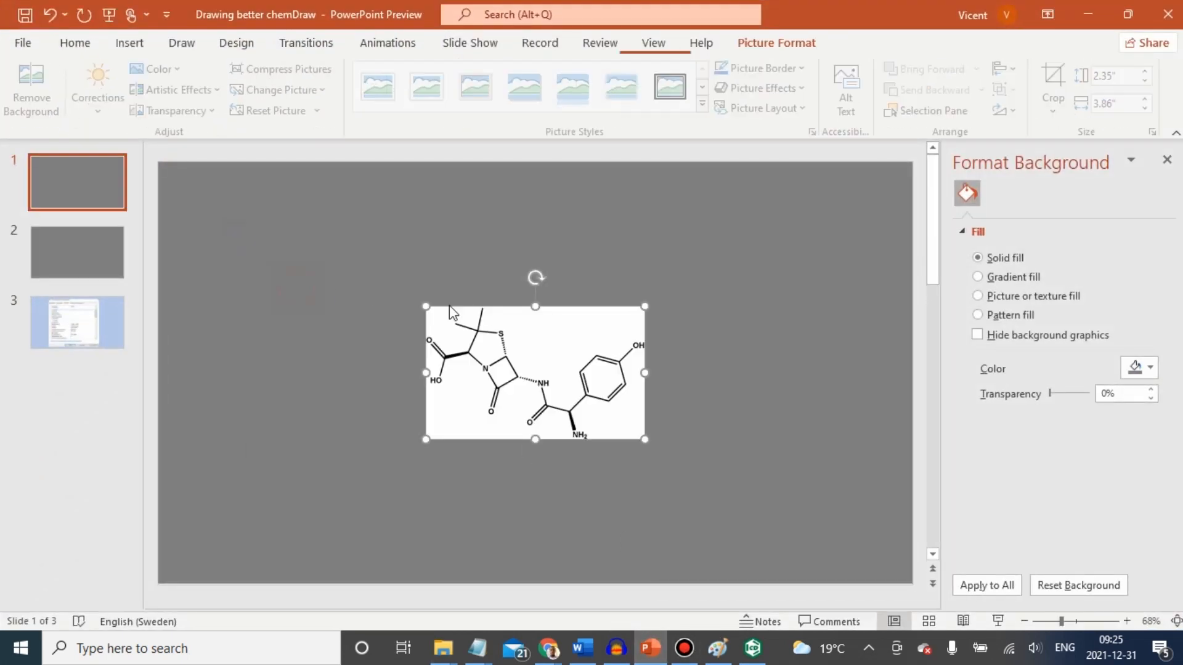
pyautogui.moveTo(529, 358); pyautogui.dragTo(317, 356)
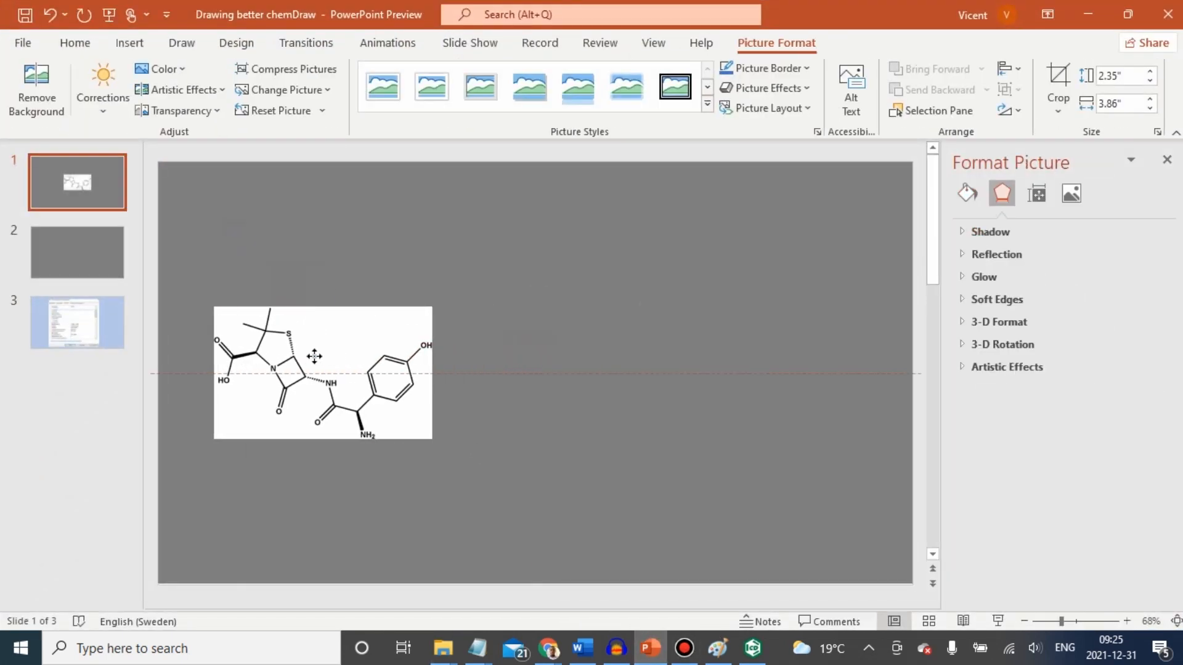
pyautogui.click(633, 357)
pyautogui.click(302, 382)
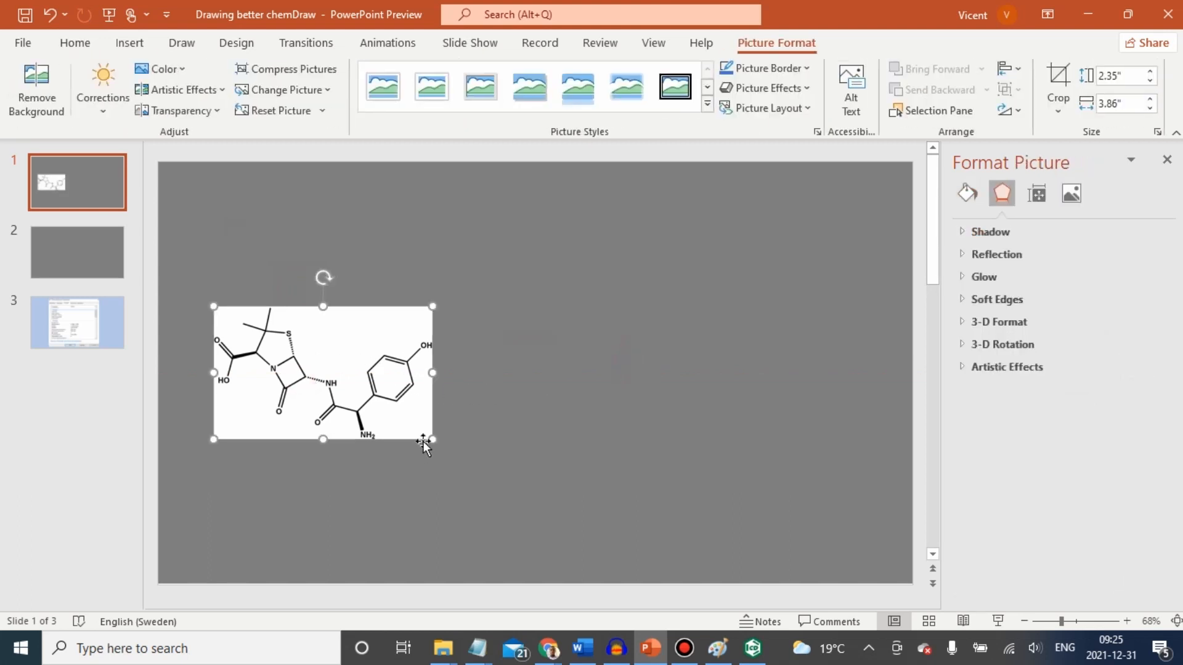
# Enlarge the amoxicillin picture to about 4.11" high by 6.76" wide and position it near the slide's left edge.
pyautogui.moveTo(429, 436); pyautogui.dragTo(593, 537)
pyautogui.moveTo(500, 491); pyautogui.dragTo(452, 433)
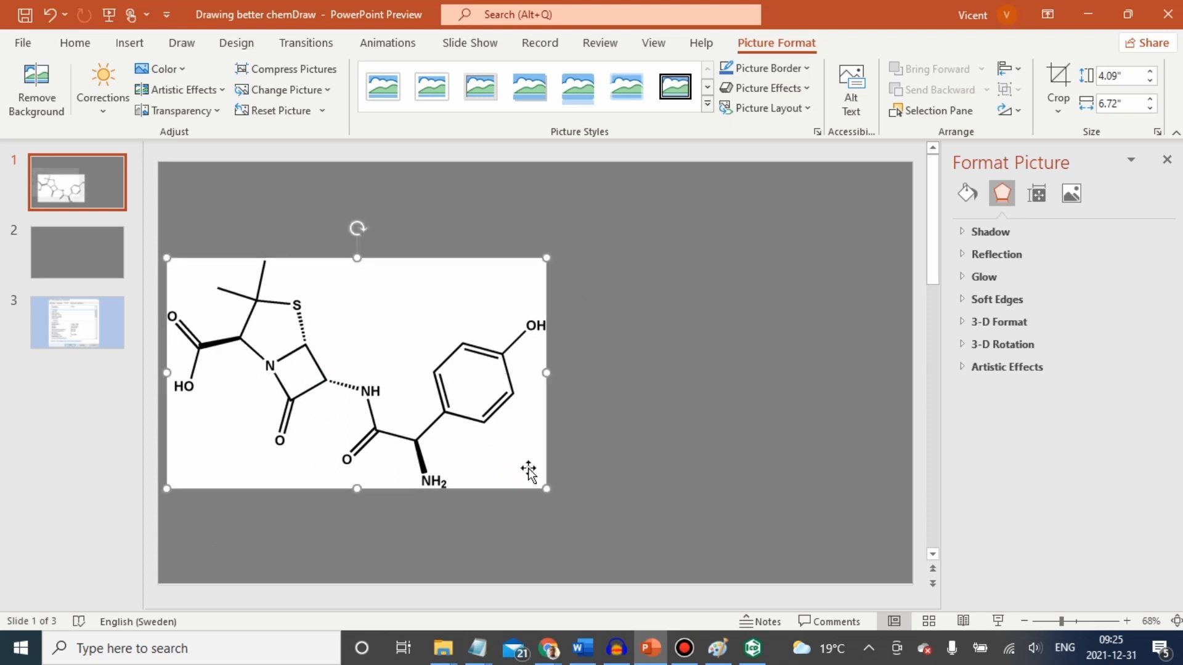
pyautogui.moveTo(539, 486); pyautogui.dragTo(547, 490)
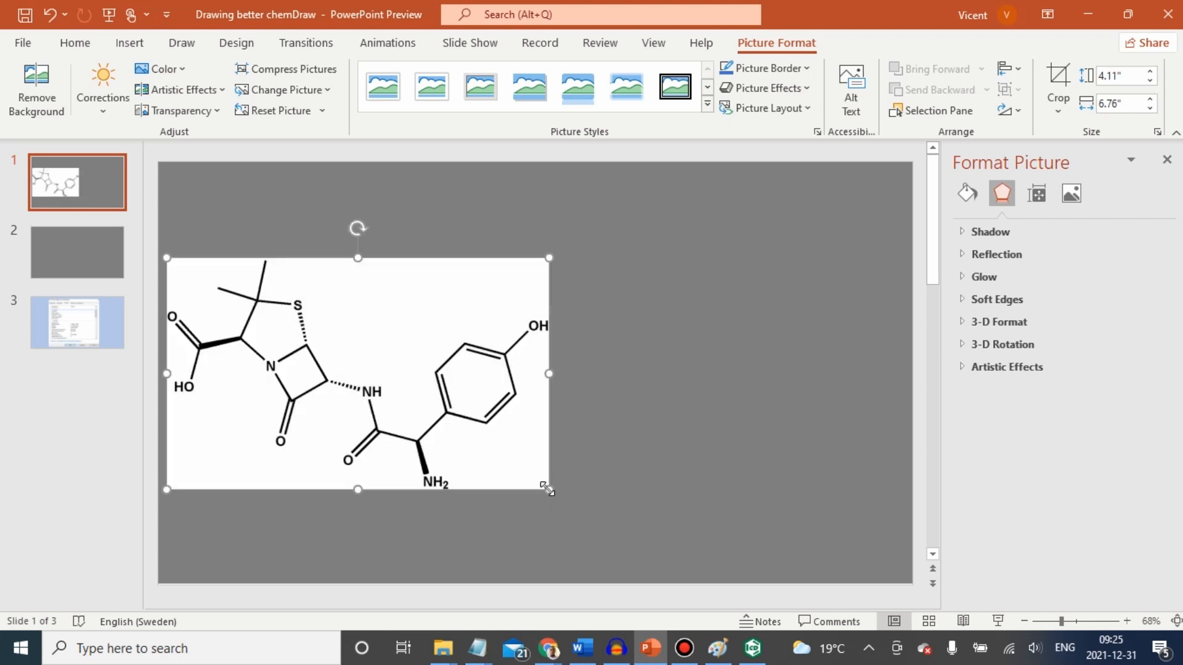
# Deselect the slide picture, switch to ChemDraw and delete the entire amoxicillin structure from the page.
pyautogui.click(616, 476)
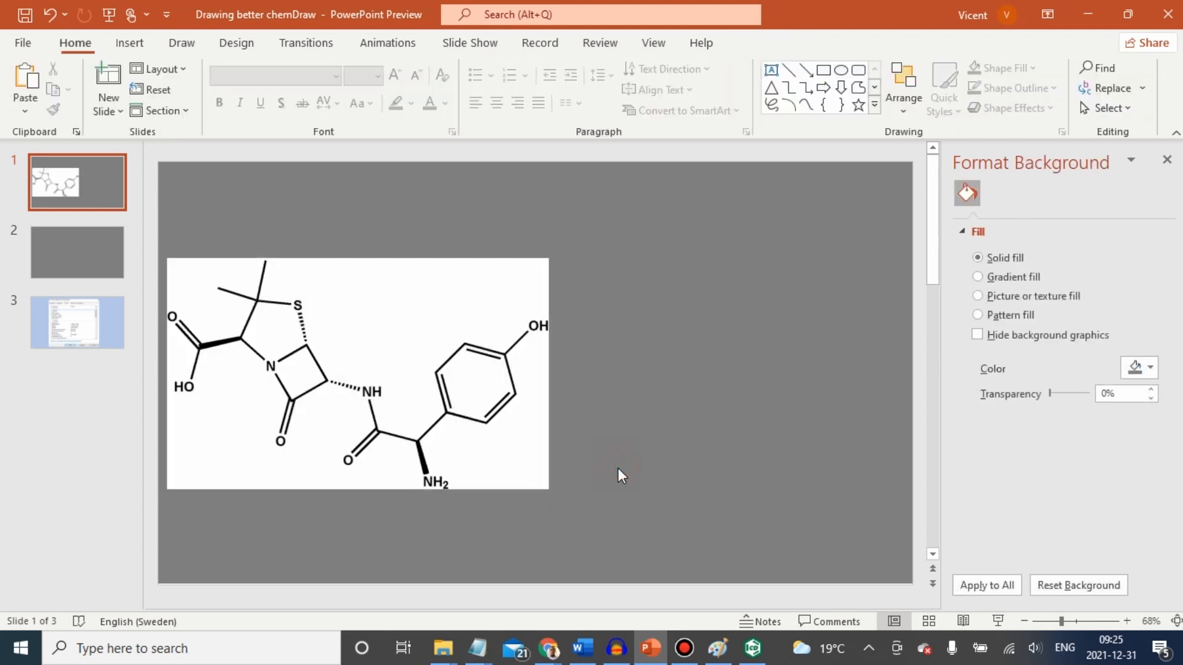
pyautogui.click(752, 648)
pyautogui.moveTo(508, 480)
pyautogui.mouseDown()
pyautogui.moveTo(782, 243)
pyautogui.moveTo(330, 501)
pyautogui.moveTo(774, 439)
pyautogui.mouseUp()
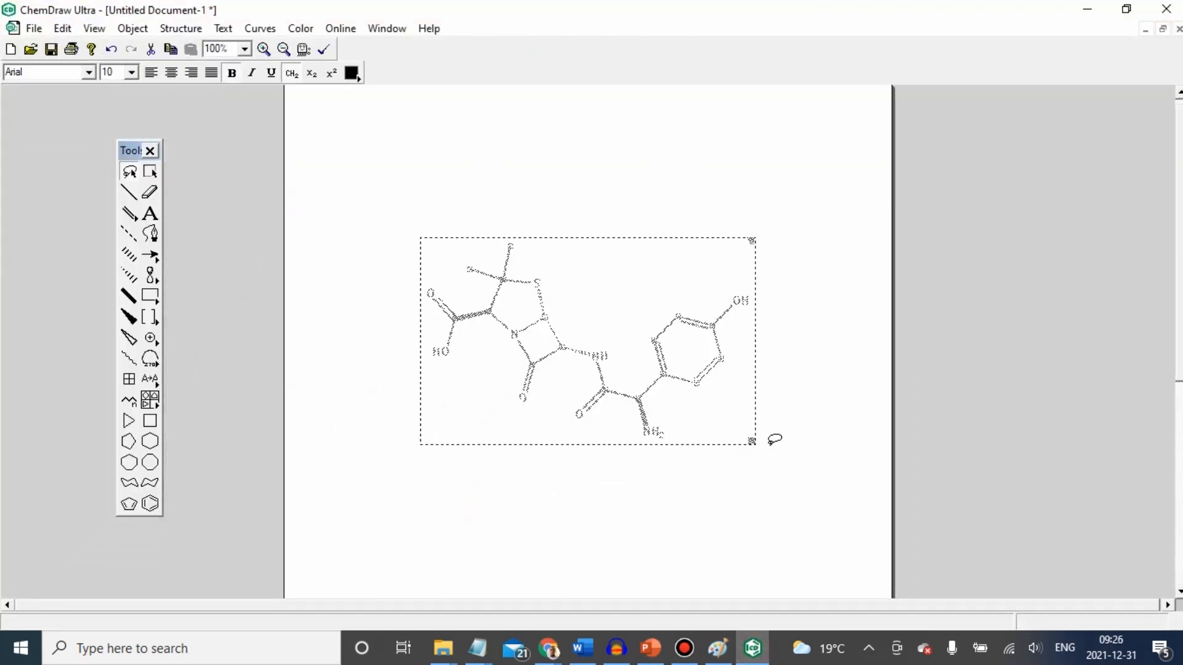
pyautogui.press('Delete')
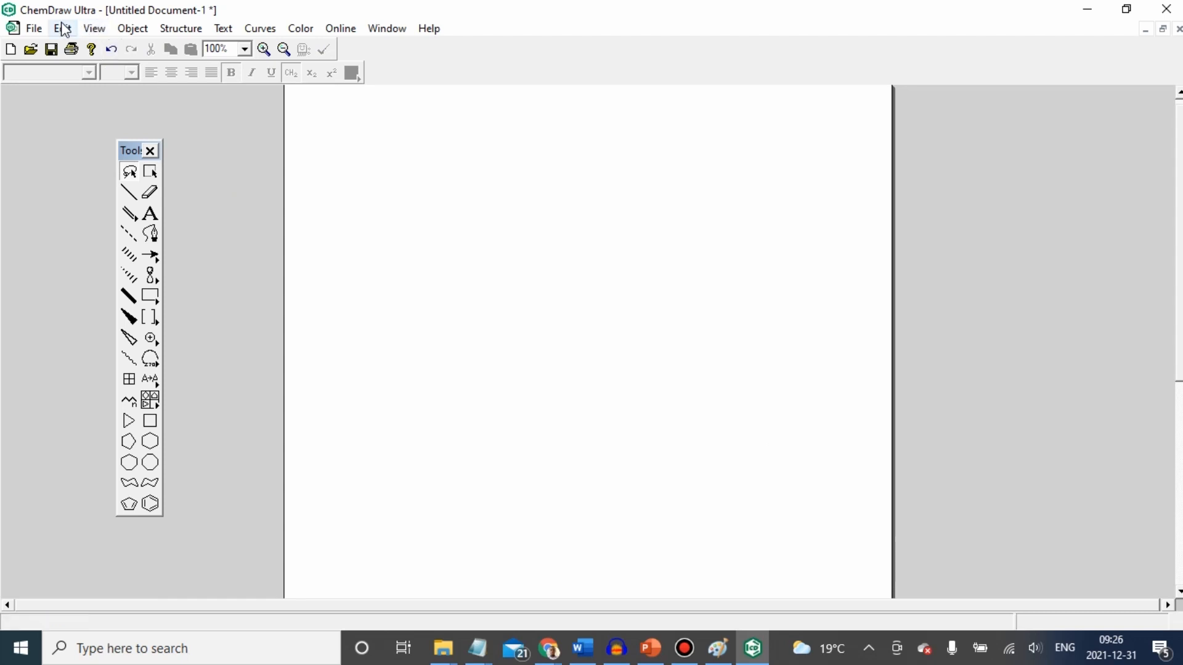
# Switch to the unsaved Notepad note and copy its entire SMILES string for amoxicillin.
pyautogui.click(475, 651)
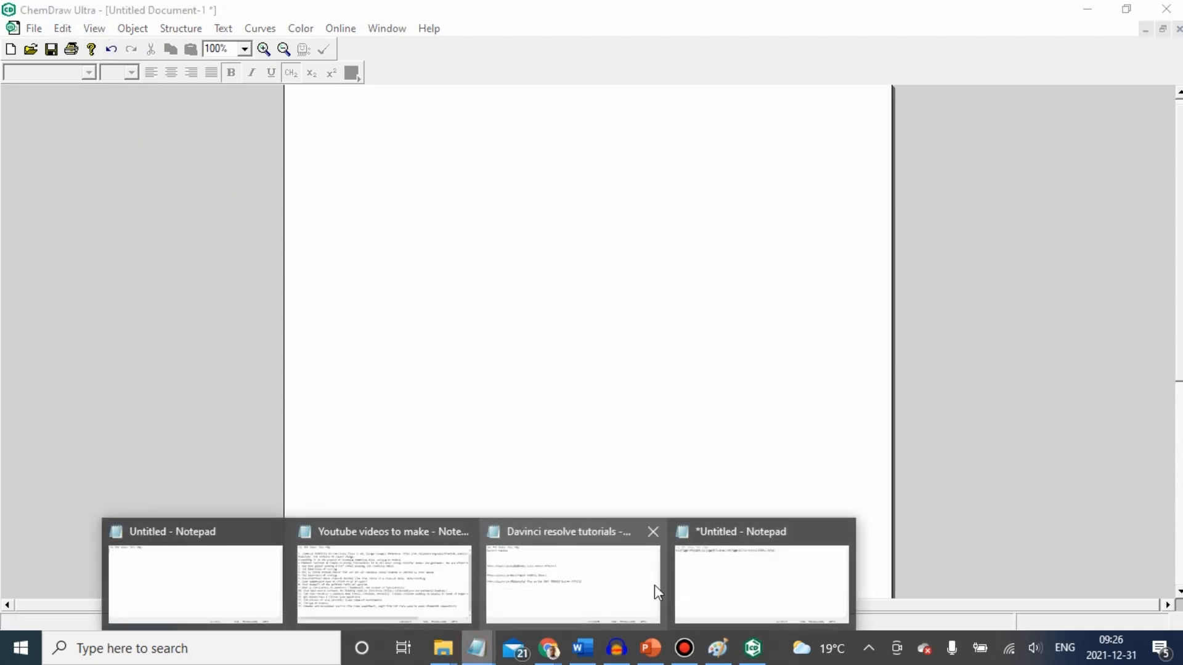
pyautogui.click(707, 586)
pyautogui.hotkey('ctrl', 'a')
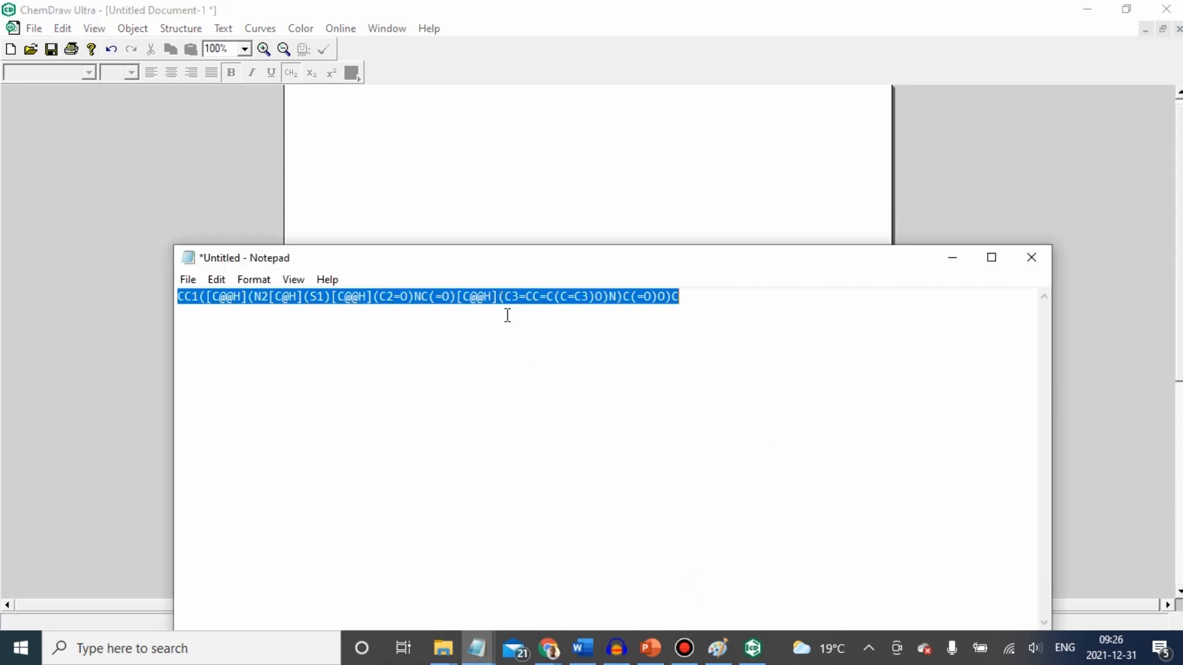
# Return to ChemDraw and paste the copied SMILES string as a structure with the default drawing style.
pyautogui.click(369, 183)
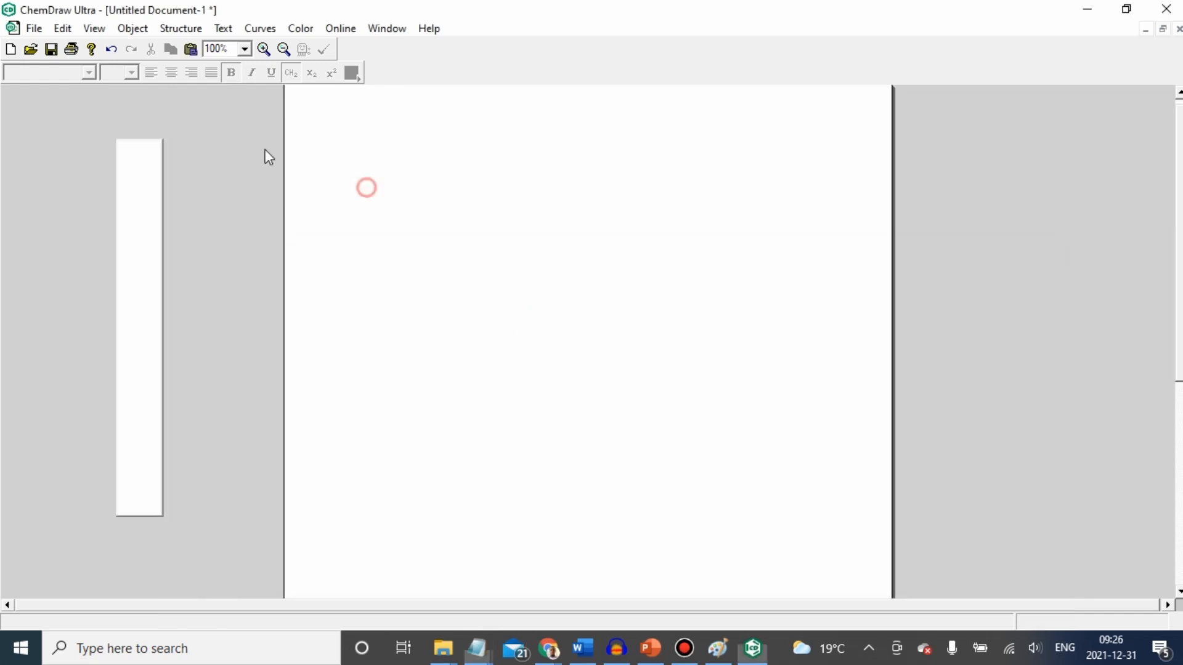
pyautogui.click(63, 28)
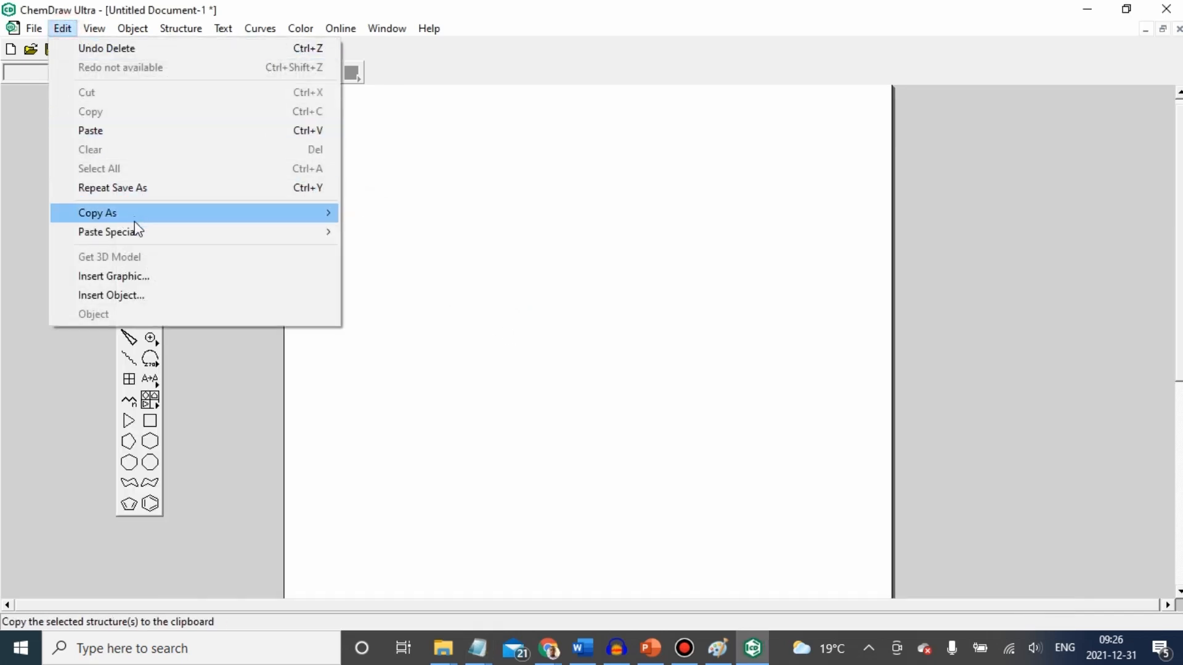
pyautogui.moveTo(142, 232)
pyautogui.click(383, 232)
pyautogui.click(681, 515)
# Copy the whole default-style structure from ChemDraw and paste it onto the right half of slide 1 in PowerPoint.
pyautogui.moveTo(531, 513)
pyautogui.mouseDown()
pyautogui.moveTo(909, 262)
pyautogui.moveTo(191, 275)
pyautogui.moveTo(620, 483)
pyautogui.mouseUp()
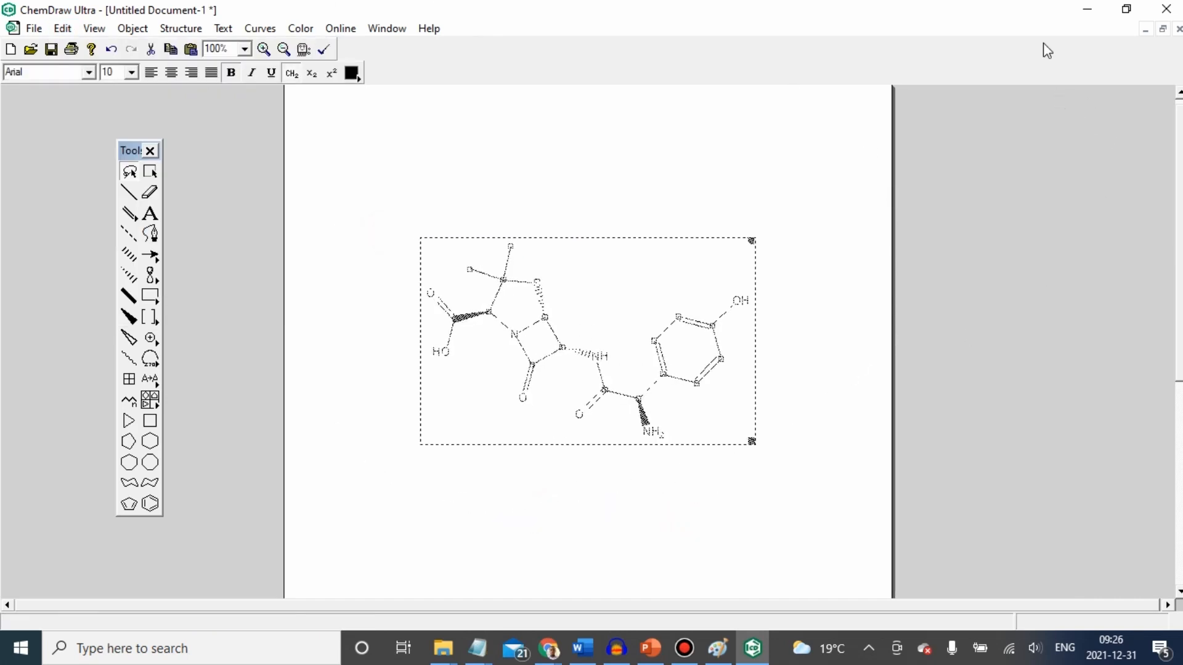
pyautogui.click(1087, 9)
pyautogui.click(618, 186)
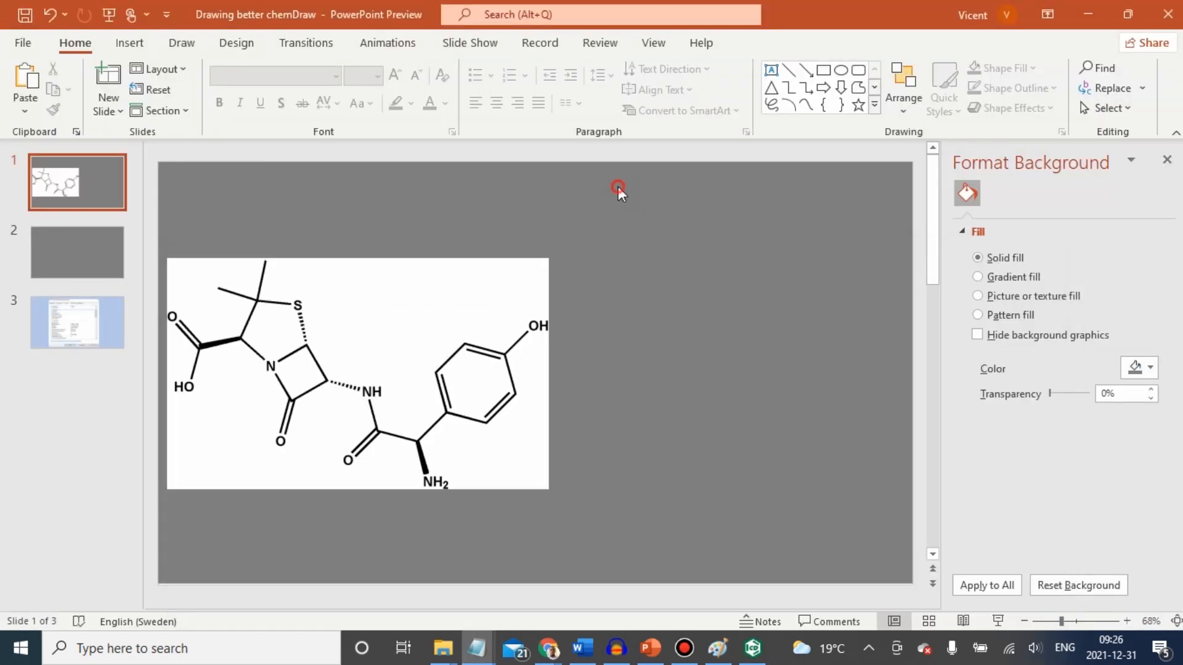
pyautogui.rightClick(611, 295)
pyautogui.click(681, 338)
pyautogui.moveTo(560, 380); pyautogui.dragTo(752, 384)
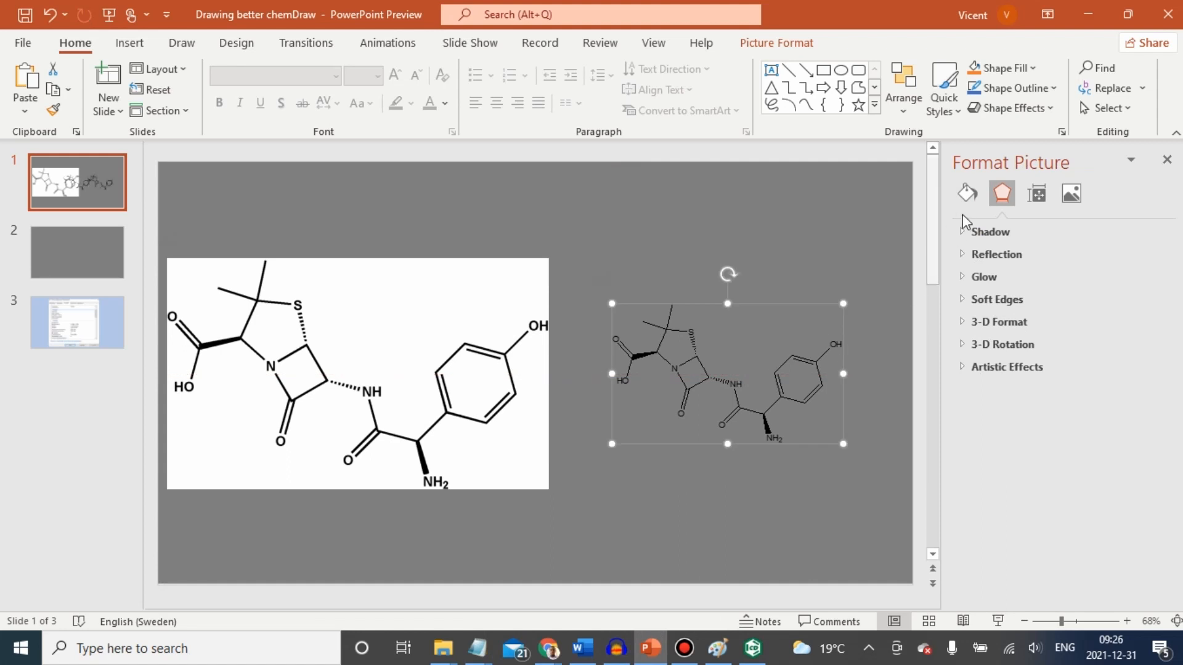
# Give the pasted default-style structure a solid white fill and close the picture formatting pane.
pyautogui.click(967, 194)
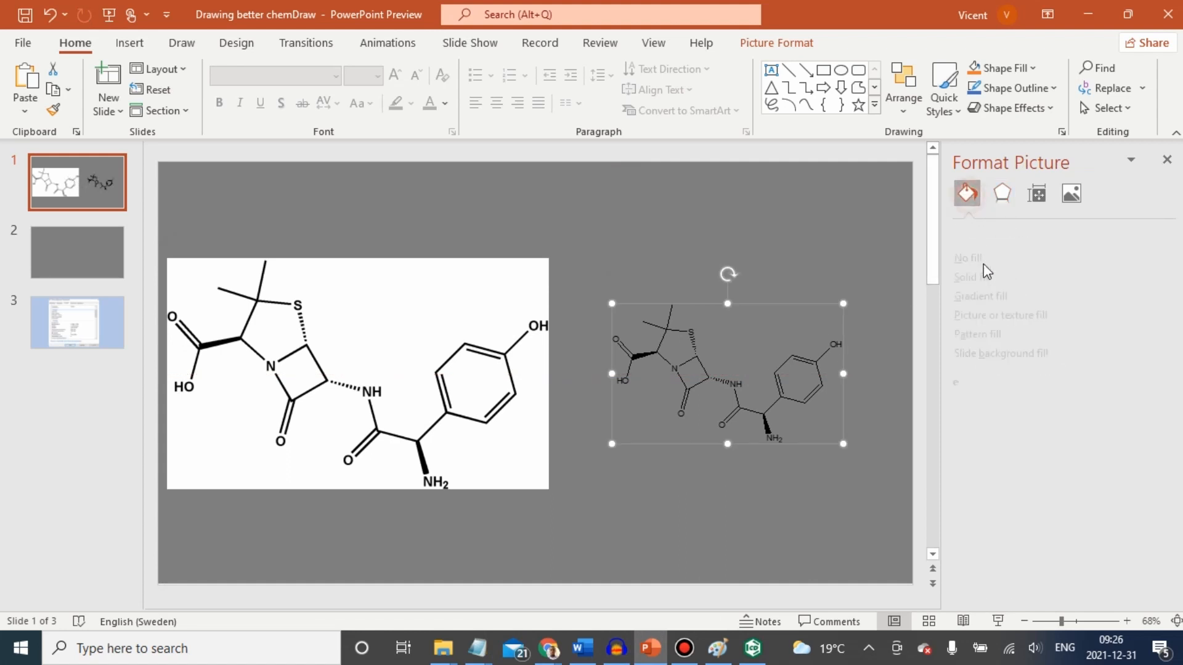
pyautogui.click(984, 277)
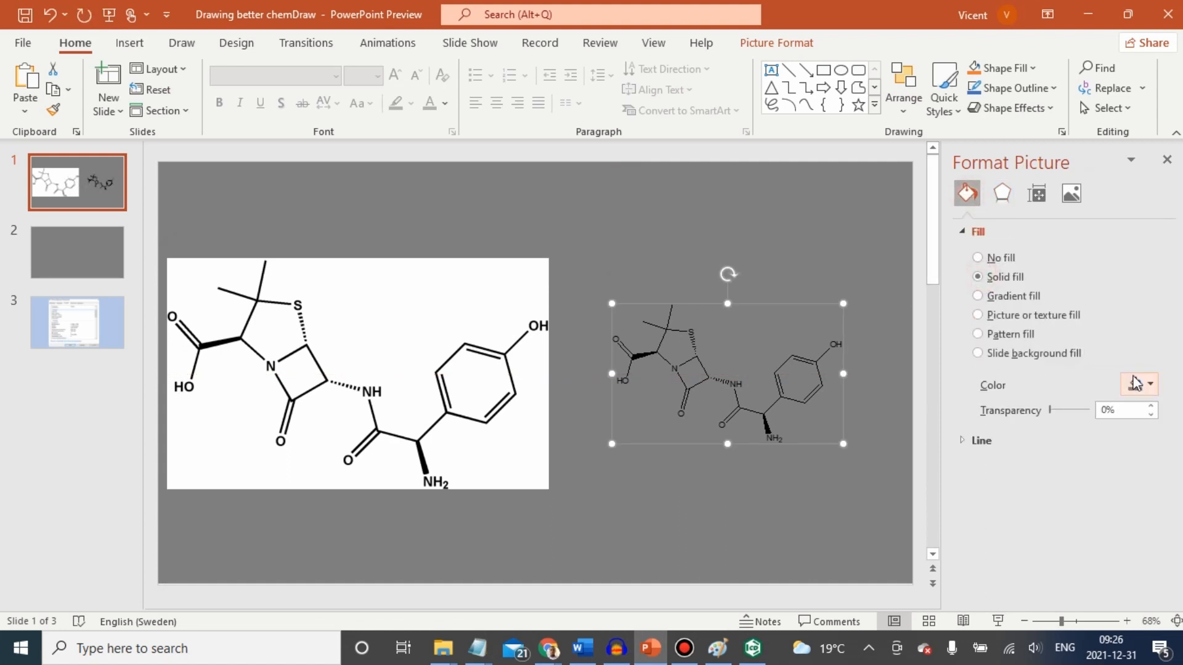
pyautogui.click(1145, 384)
pyautogui.click(1047, 432)
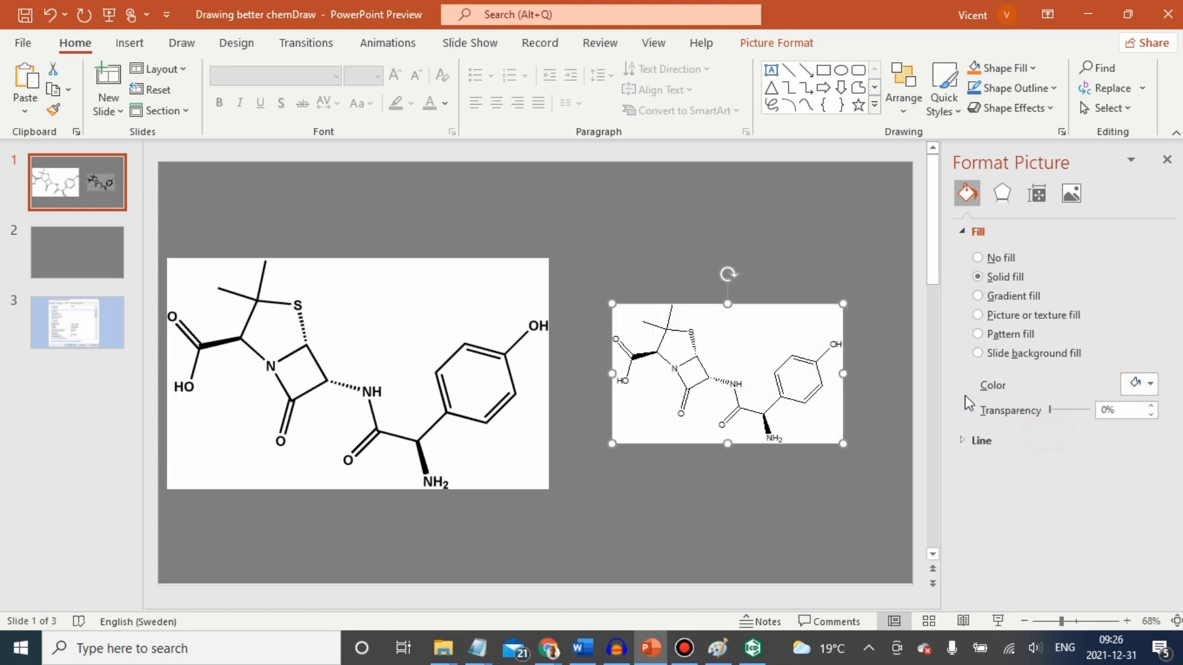
pyautogui.click(1166, 160)
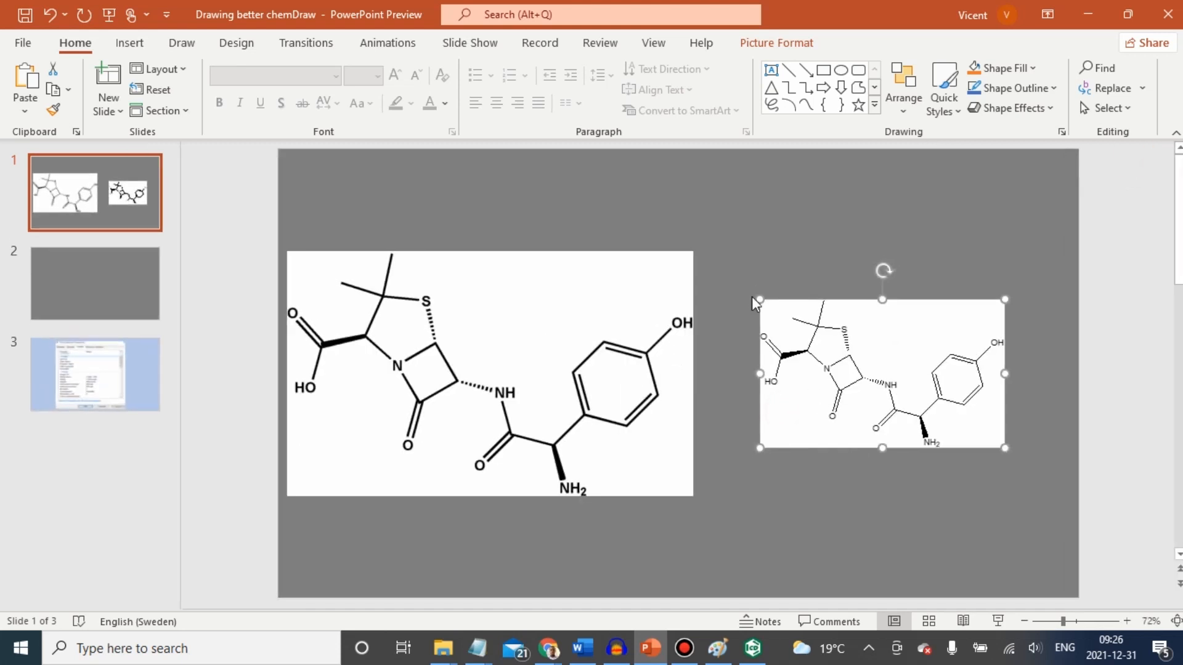